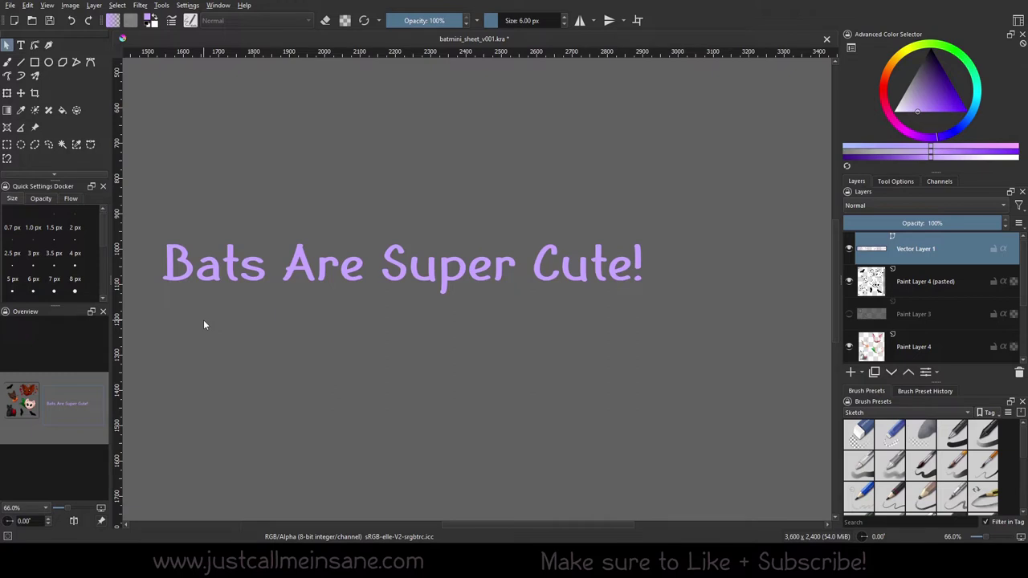
Step: Open Vector Layer 1's Layer Style and enable Bevel and Emboss (Inner Bevel, Smooth, 100% depth, 21 px)
right_click(944, 250)
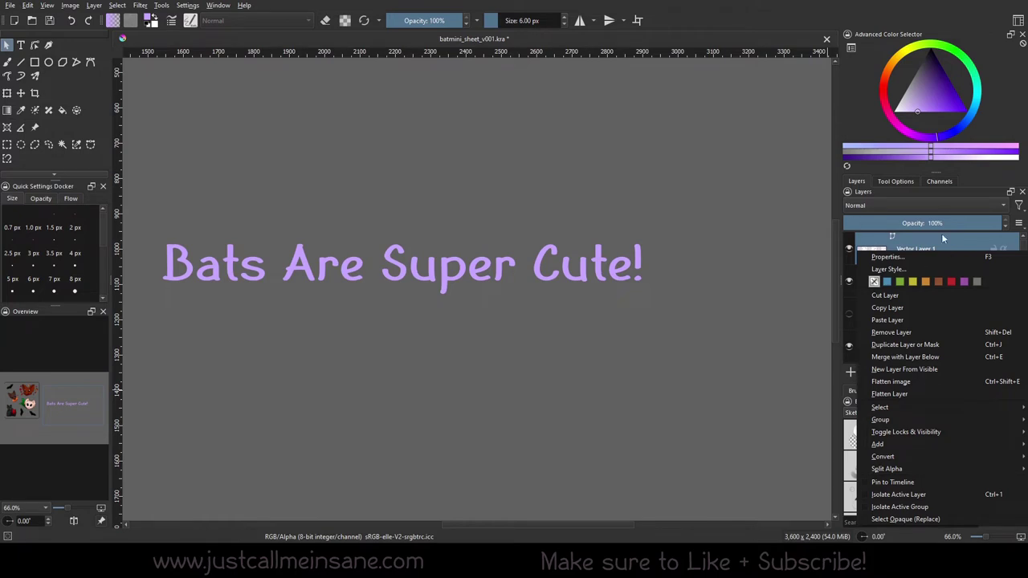
left_click(942, 236)
right_click(950, 252)
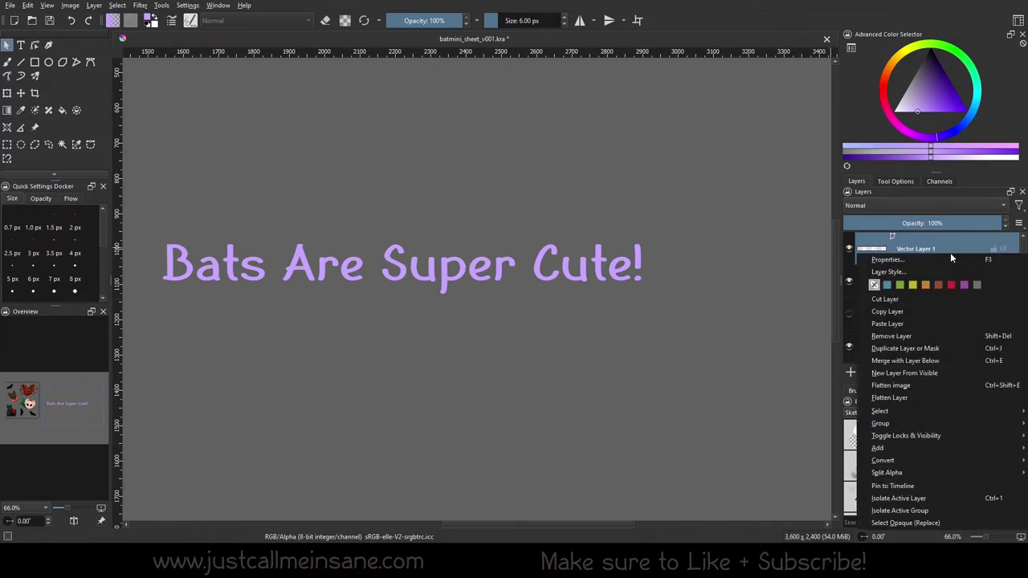
left_click(924, 271)
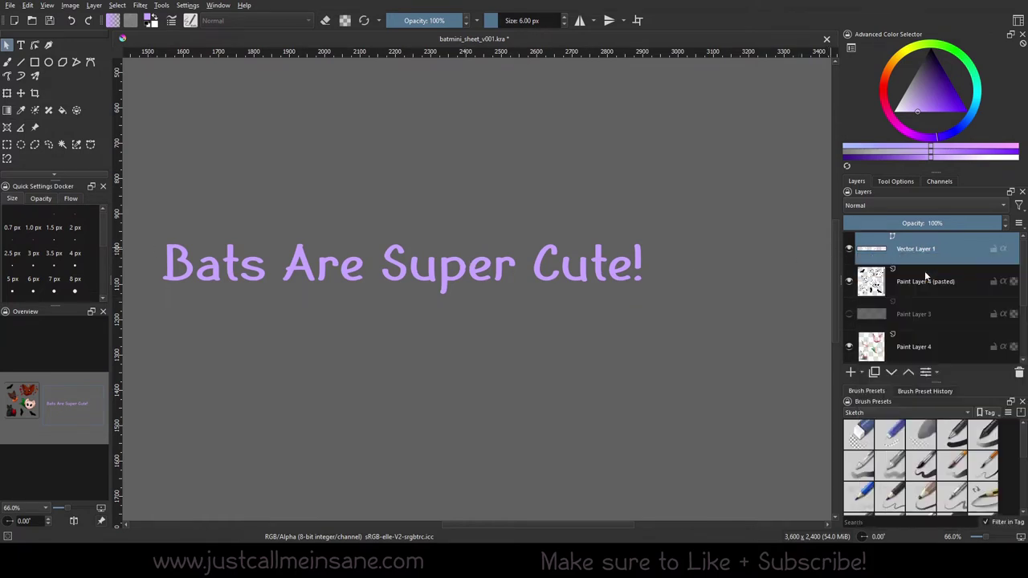
left_click_drag(405, 54, 725, 110)
left_click(495, 166)
left_click(463, 166)
left_click_drag(562, 260, 667, 258)
left_click_drag(817, 113, 802, 113)
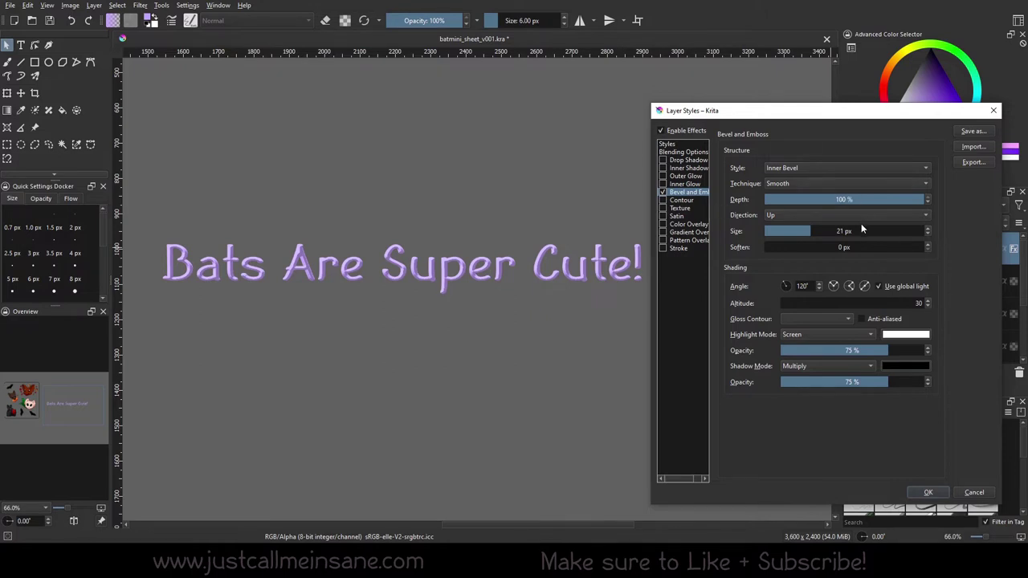
left_click(808, 166)
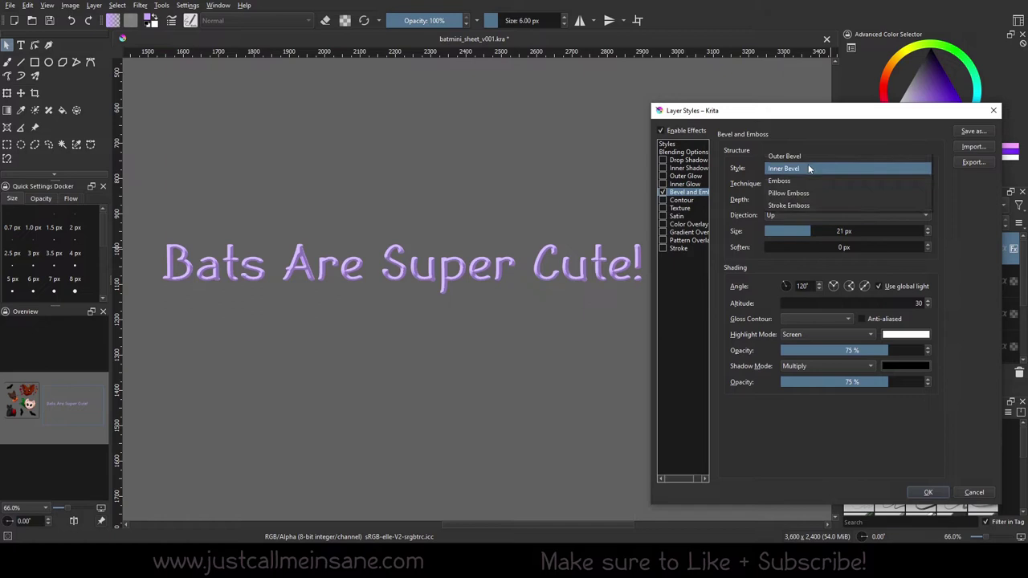
left_click(803, 159)
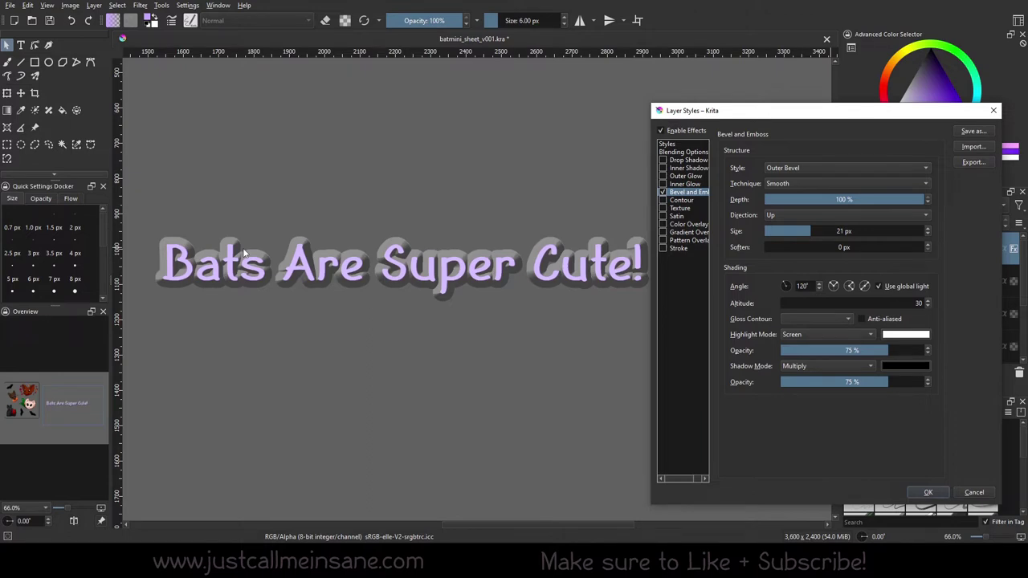
left_click(807, 167)
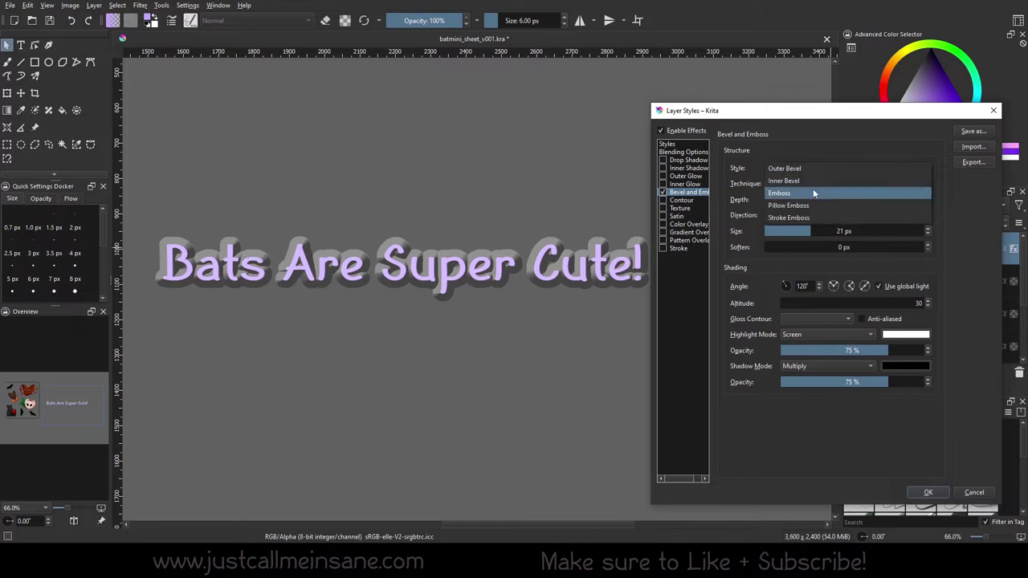
left_click(807, 195)
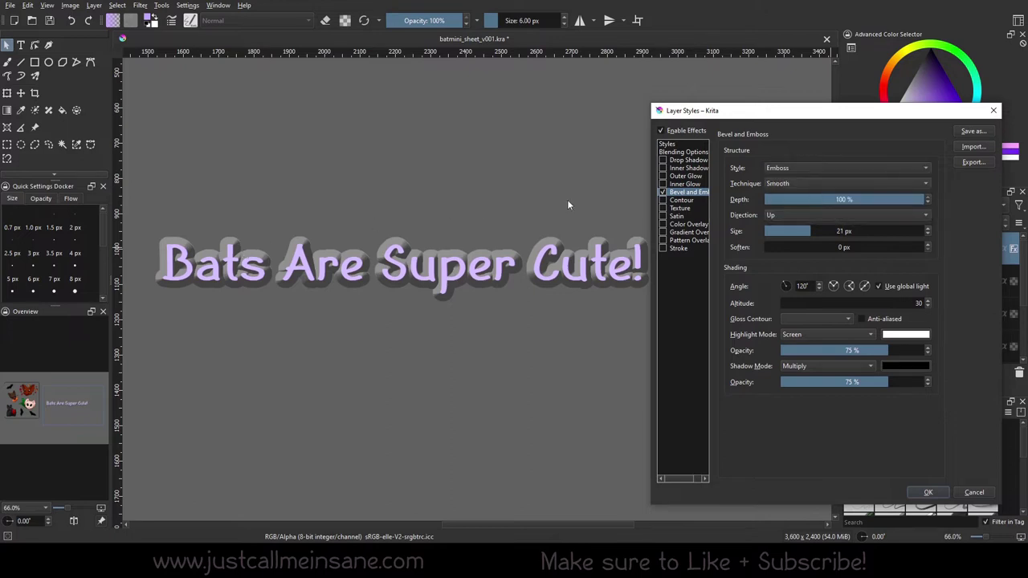
left_click(816, 166)
left_click(807, 182)
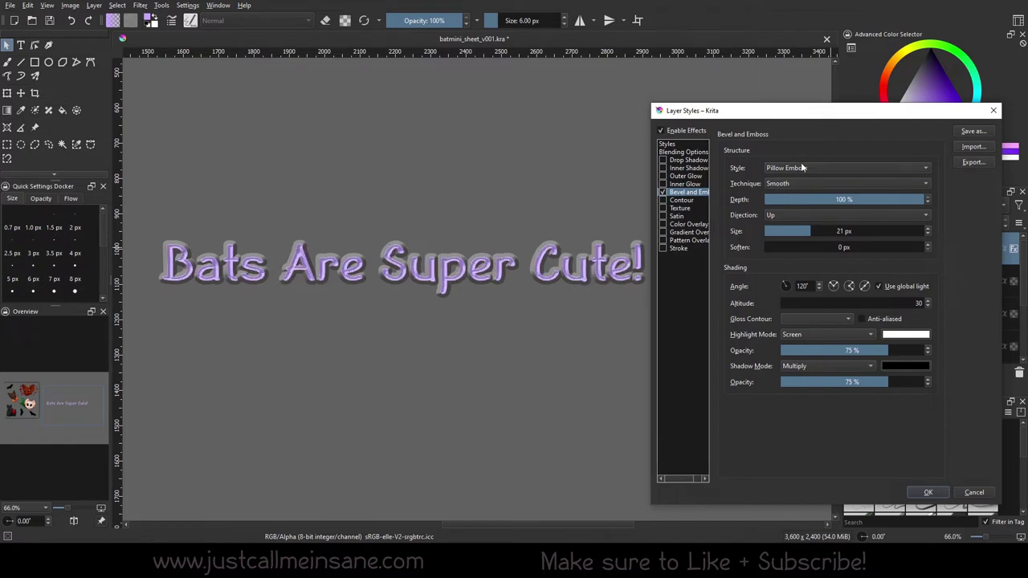
left_click(804, 170)
left_click(808, 177)
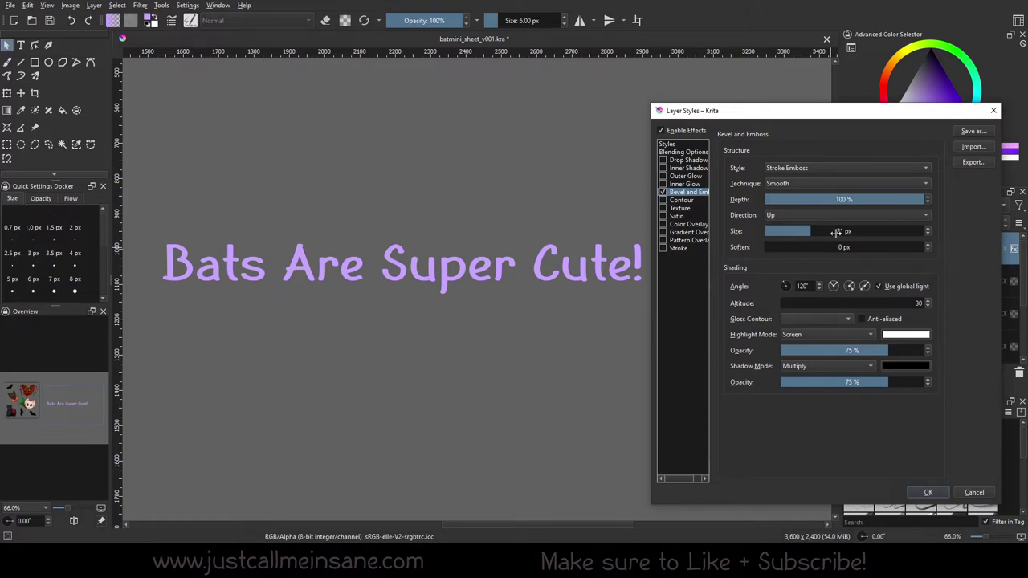
left_click(826, 168)
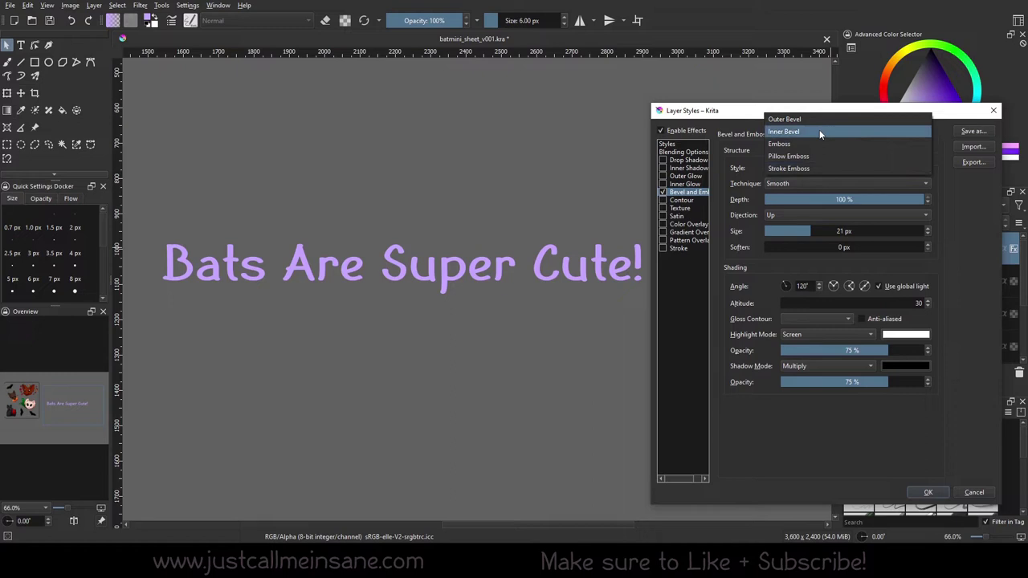
left_click(831, 130)
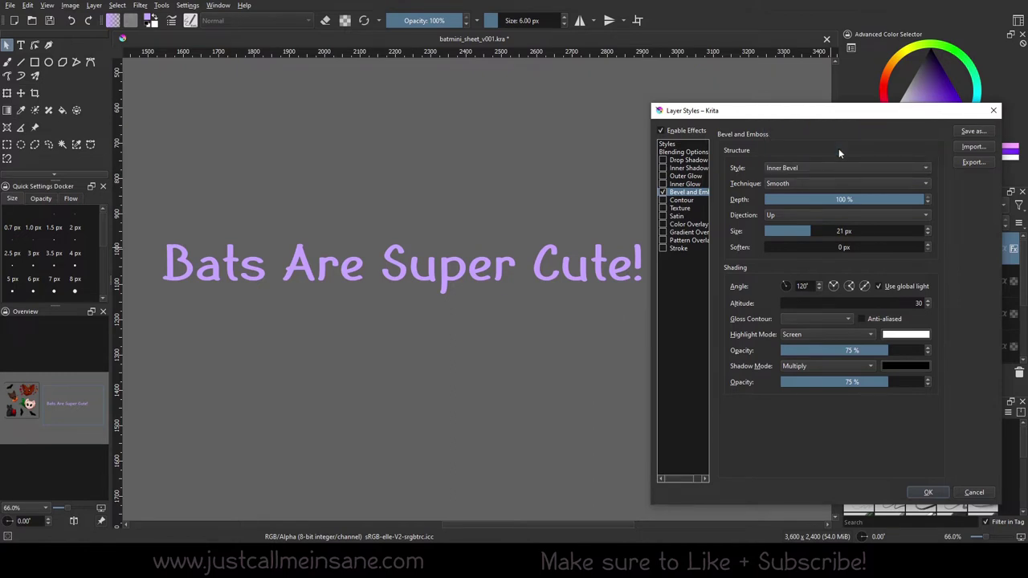
left_click(815, 167)
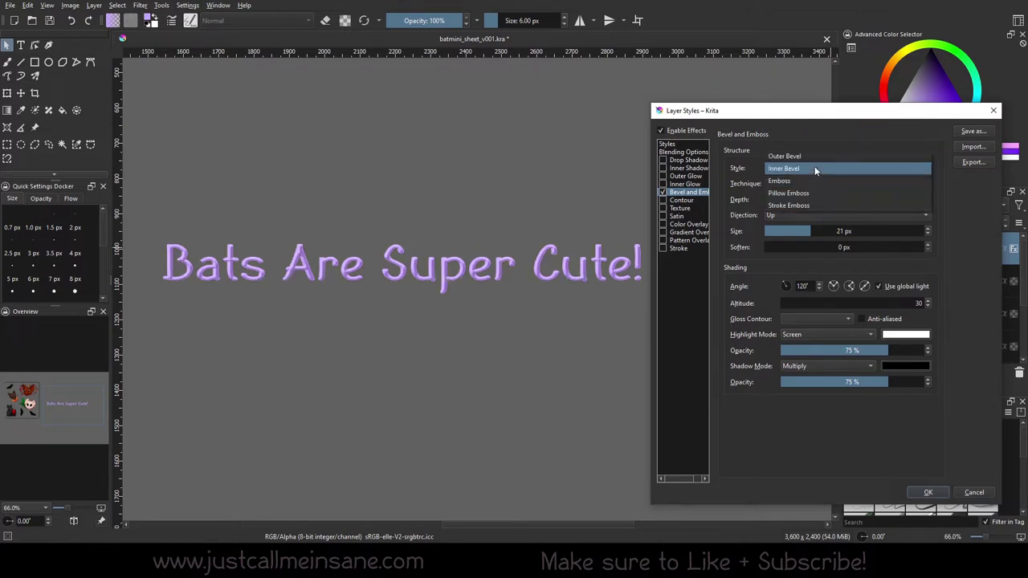
left_click(808, 134)
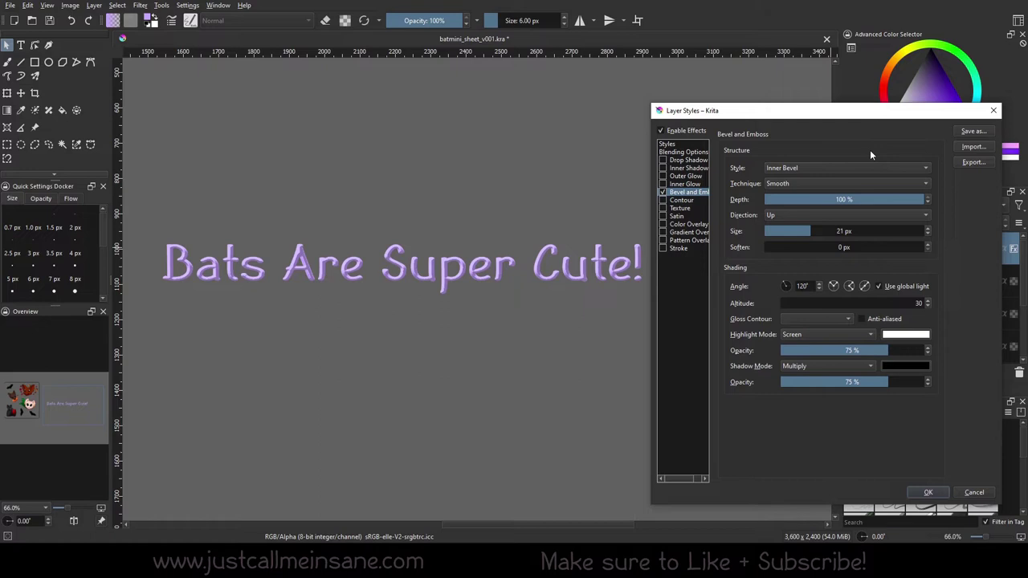
Step: Try Chisel Hard and Chisel Soft, keep Smooth, and set bevel Depth to 26% and Size to 7 px
left_click(828, 185)
left_click(837, 197)
left_click(810, 184)
left_click(808, 196)
left_click(769, 184)
left_click(783, 161)
left_click_drag(815, 231, 843, 231)
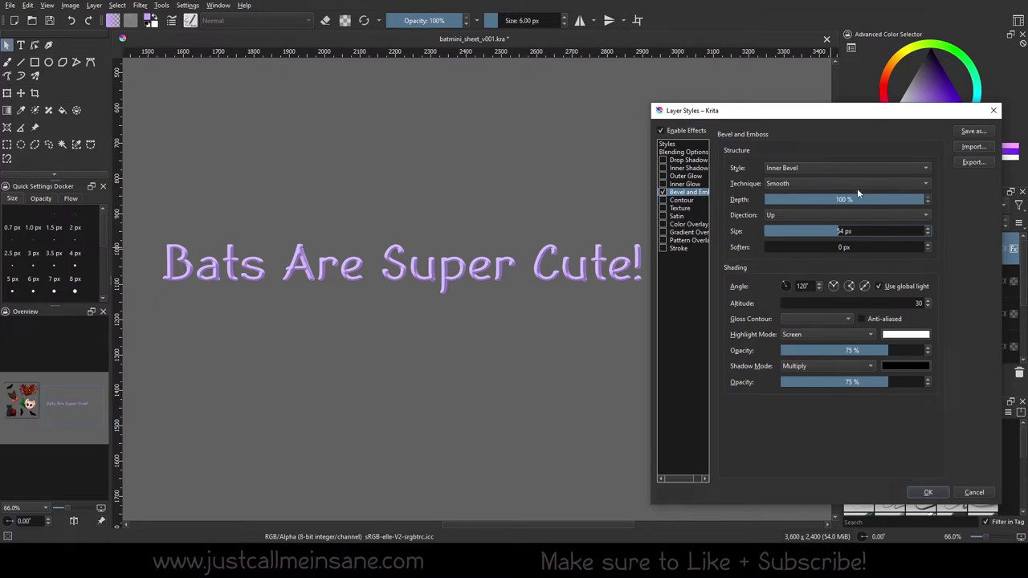
left_click_drag(822, 200, 807, 199)
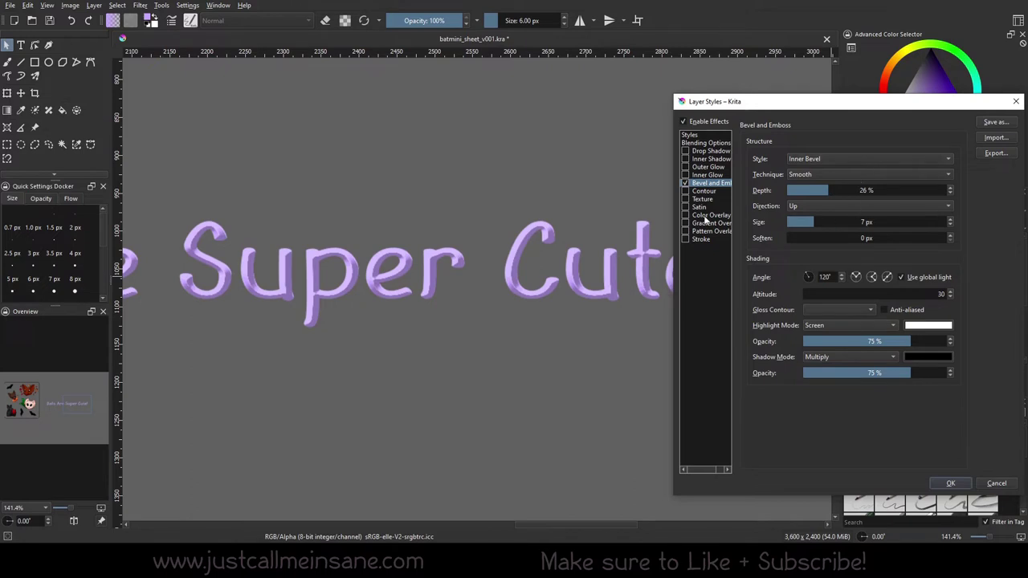
Step: Switch the bevel Direction to Down and set Soften to 3 px
left_click(817, 203)
left_click(819, 220)
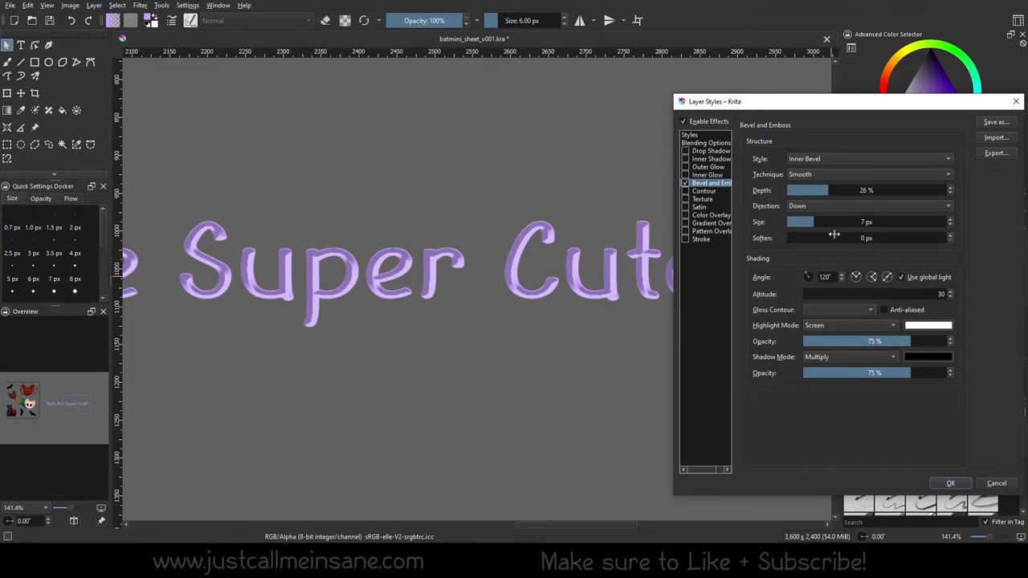
left_click_drag(835, 235, 849, 236)
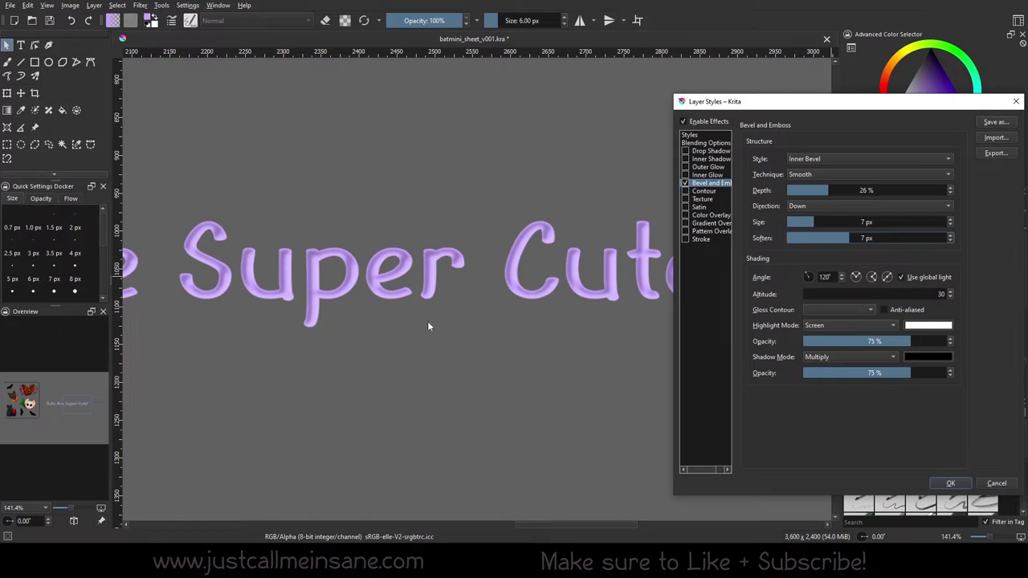
left_click(810, 235)
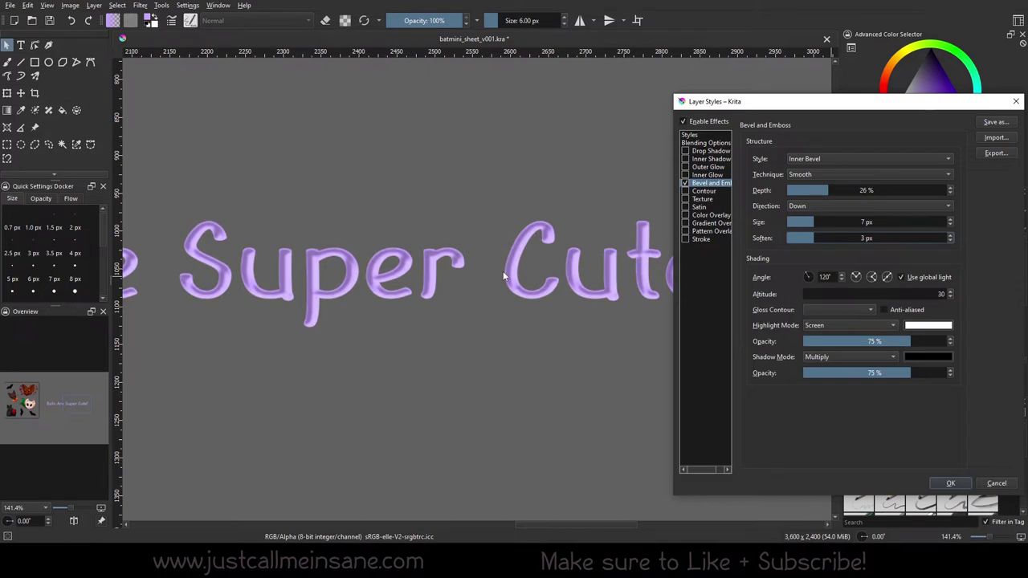
left_click(910, 236)
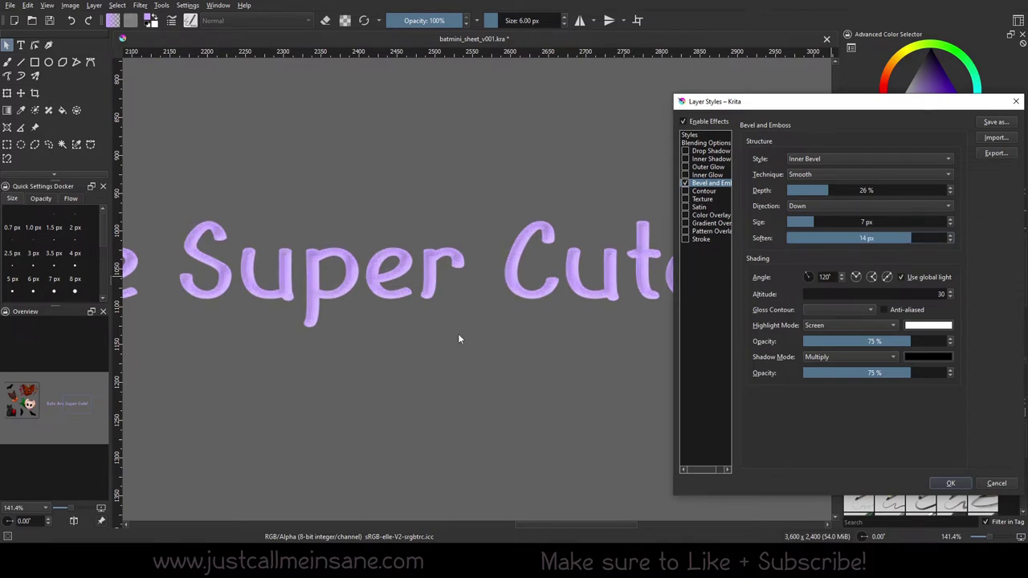
left_click(812, 237)
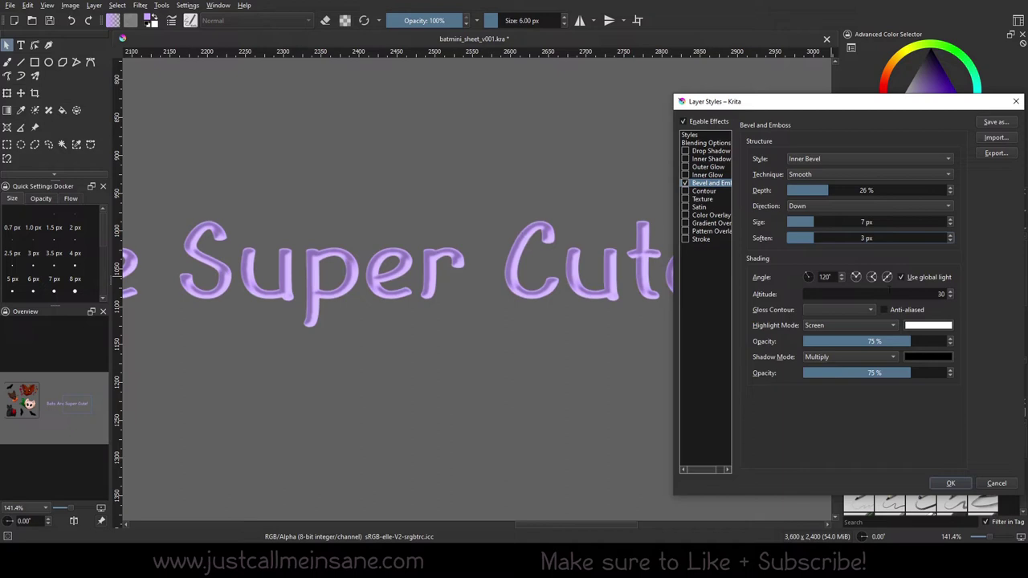
Step: Set the light Altitude to 50 and apply the layer style
left_click(949, 291)
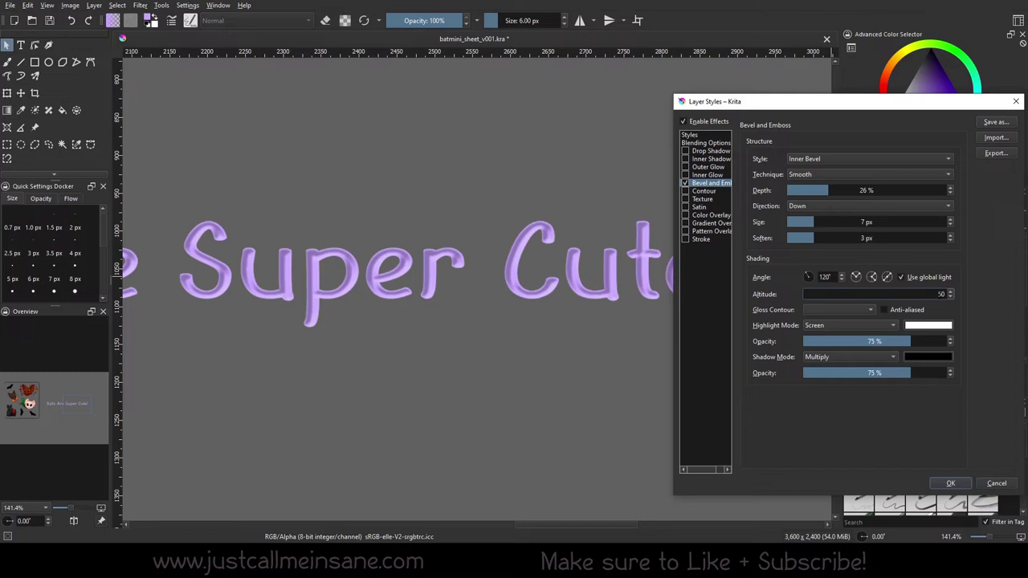
key("Return")
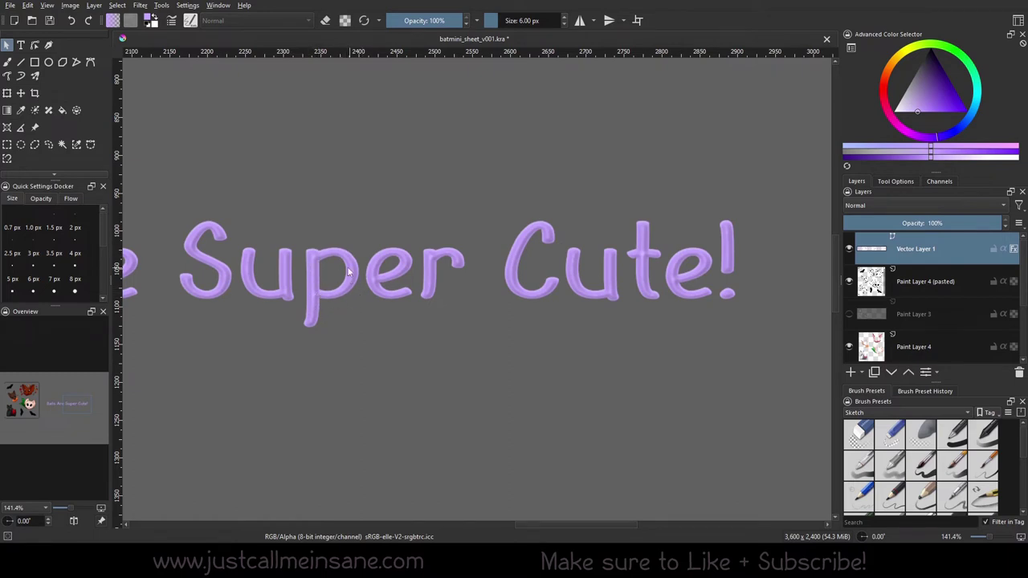
Step: Reopen Vector Layer 1's Bevel and Emboss style, set Altitude to 5, and apply it
right_click(931, 258)
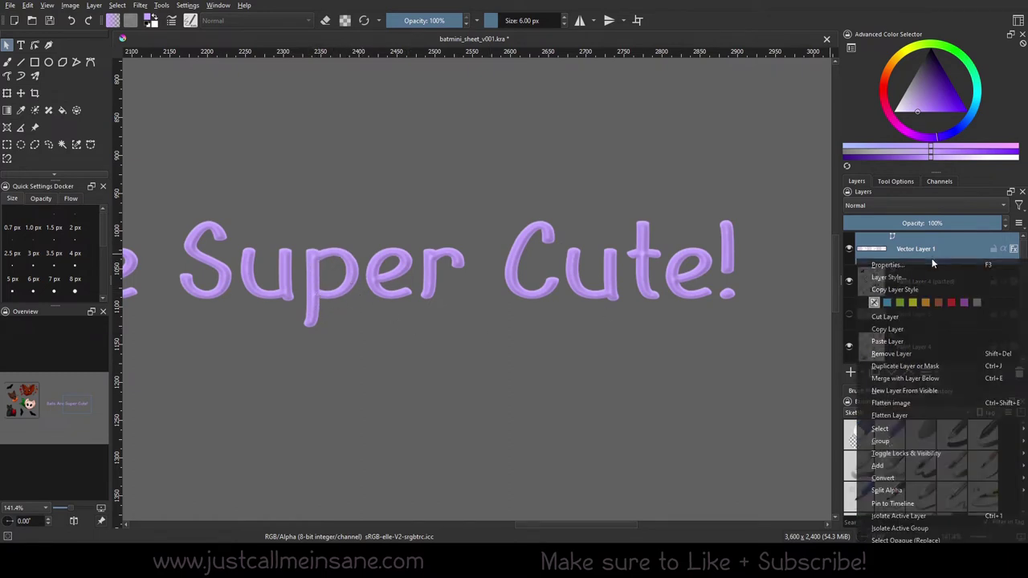
left_click(899, 288)
left_click_drag(544, 54, 814, 106)
left_click_drag(552, 286, 649, 286)
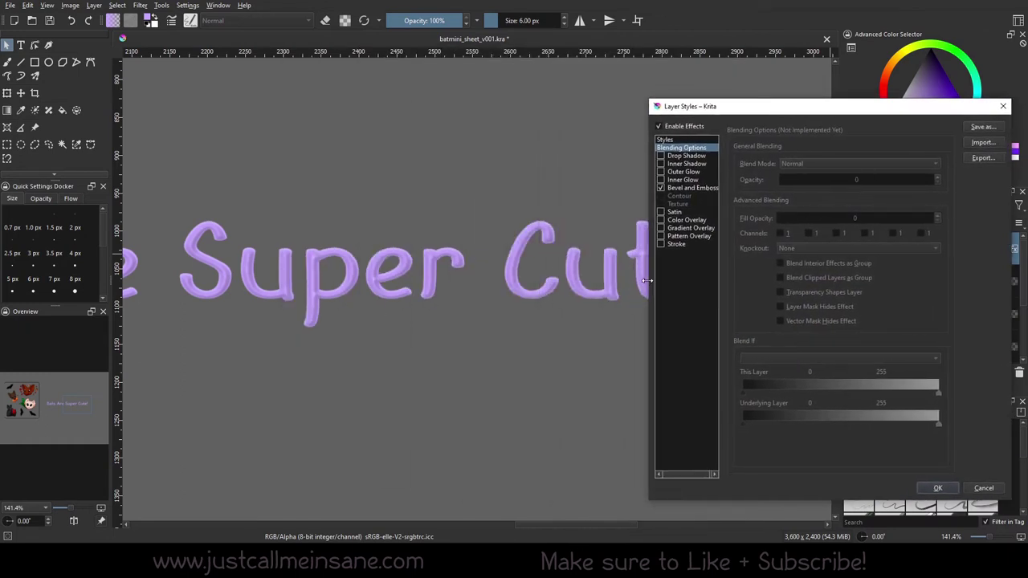
left_click(689, 188)
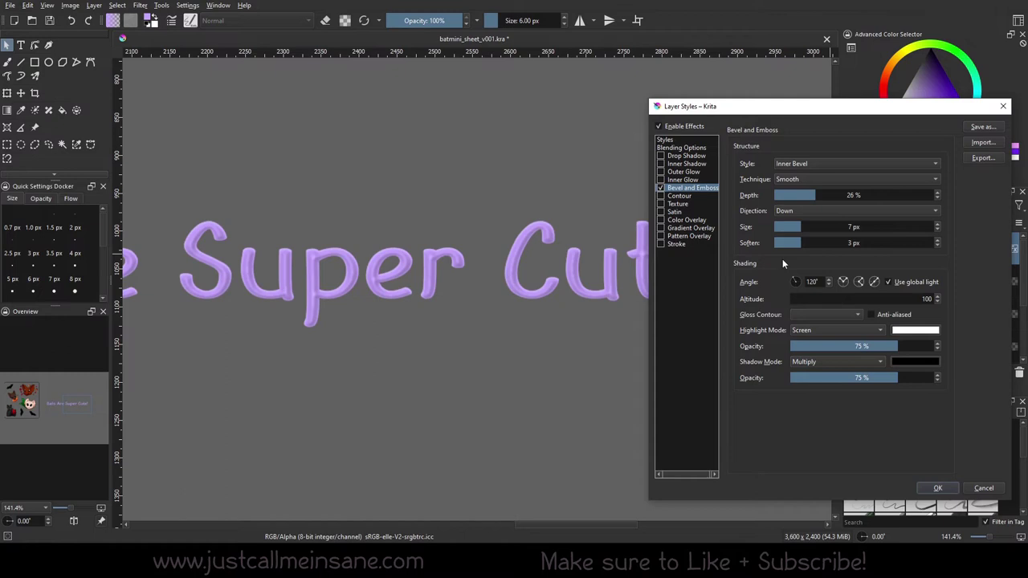
double_click(859, 299)
type("5")
key("Return")
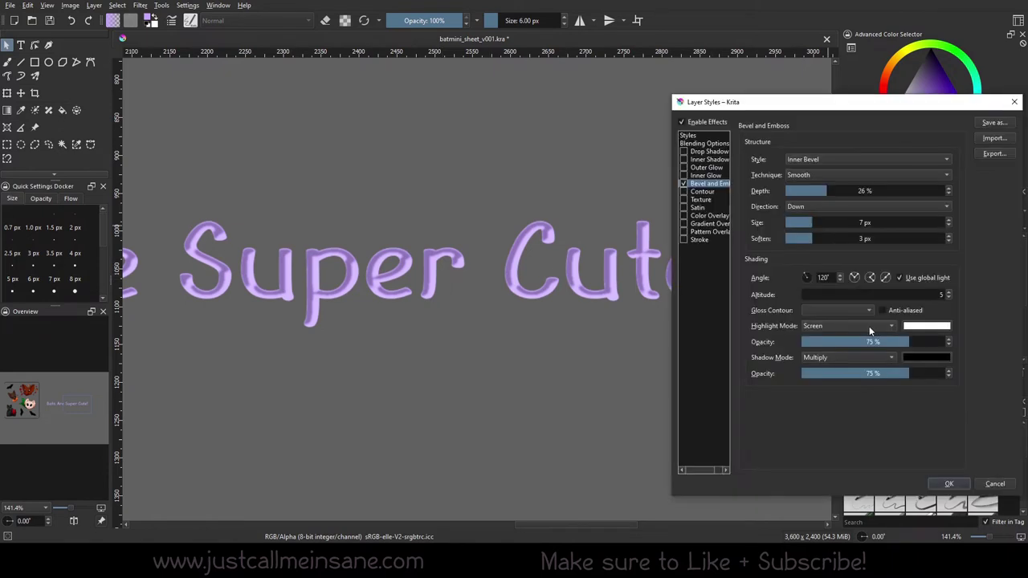
Step: Set the bevel Highlight Mode to Burn
left_click(869, 326)
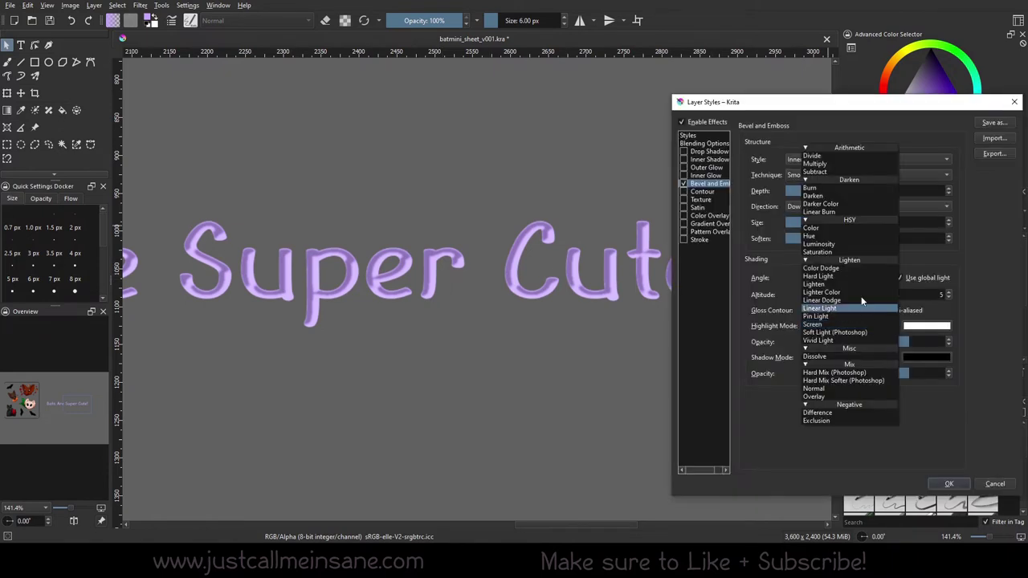
left_click(834, 187)
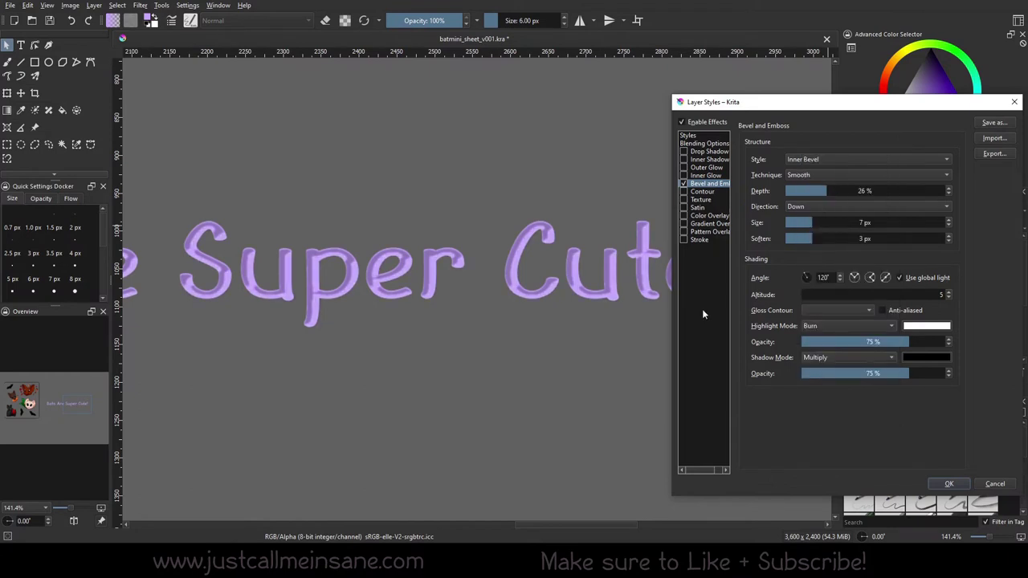
left_click(813, 326)
left_click(811, 325)
Step: Change the bevel highlight colour to bright green
left_click(925, 326)
left_click(908, 302)
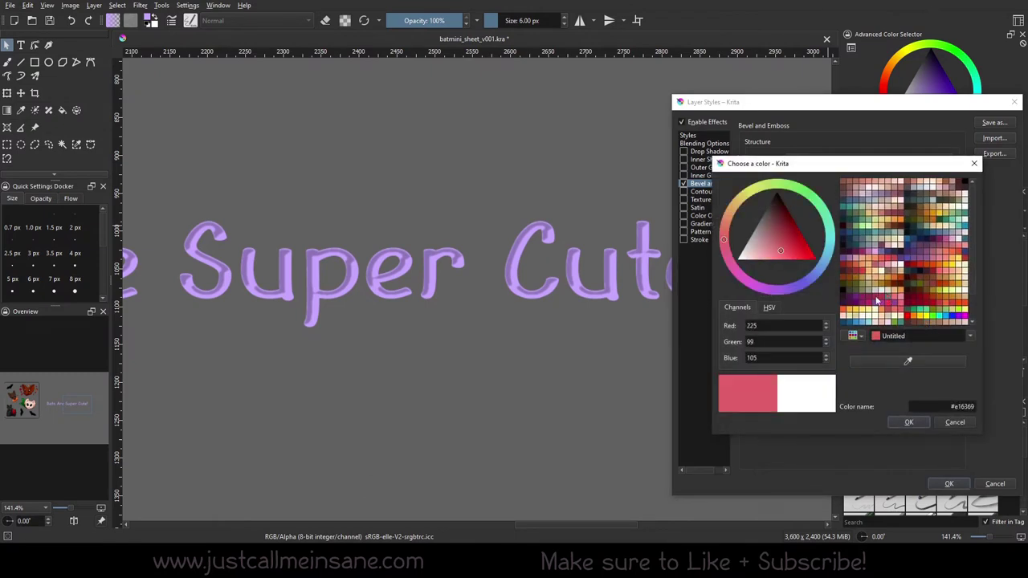
left_click(805, 281)
left_click_drag(789, 265, 763, 247)
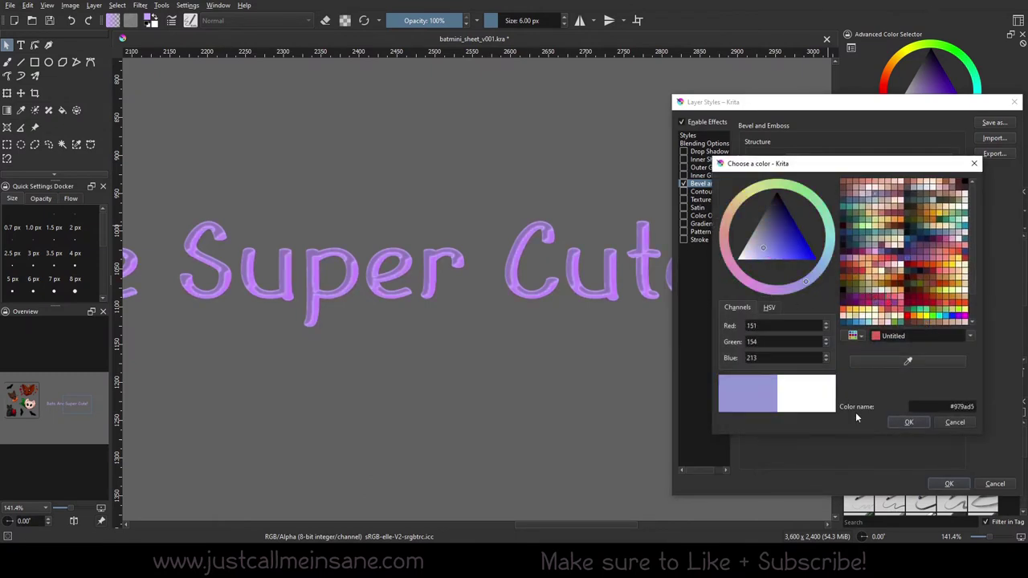
left_click(821, 210)
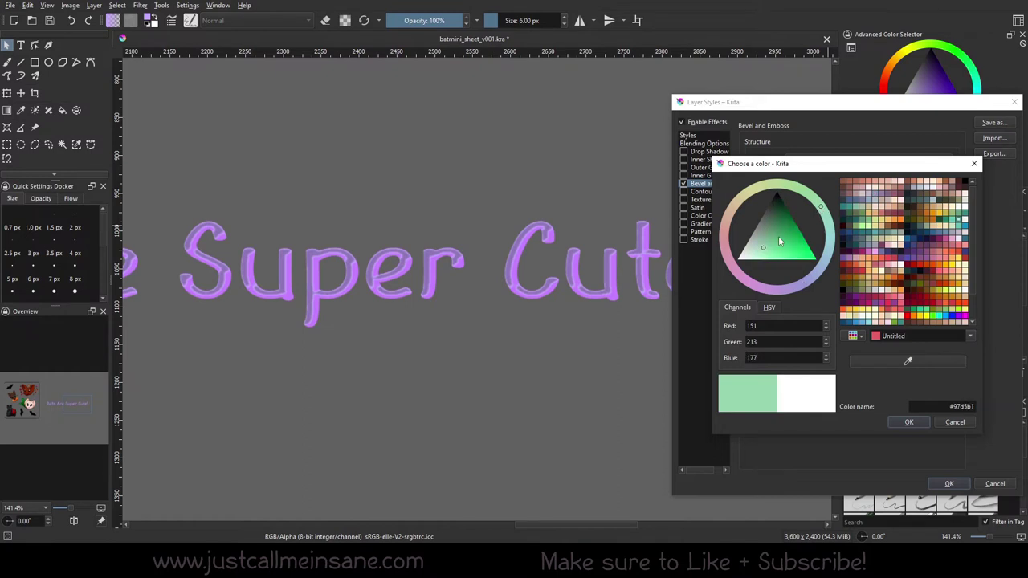
left_click(785, 241)
left_click_drag(789, 252, 800, 256)
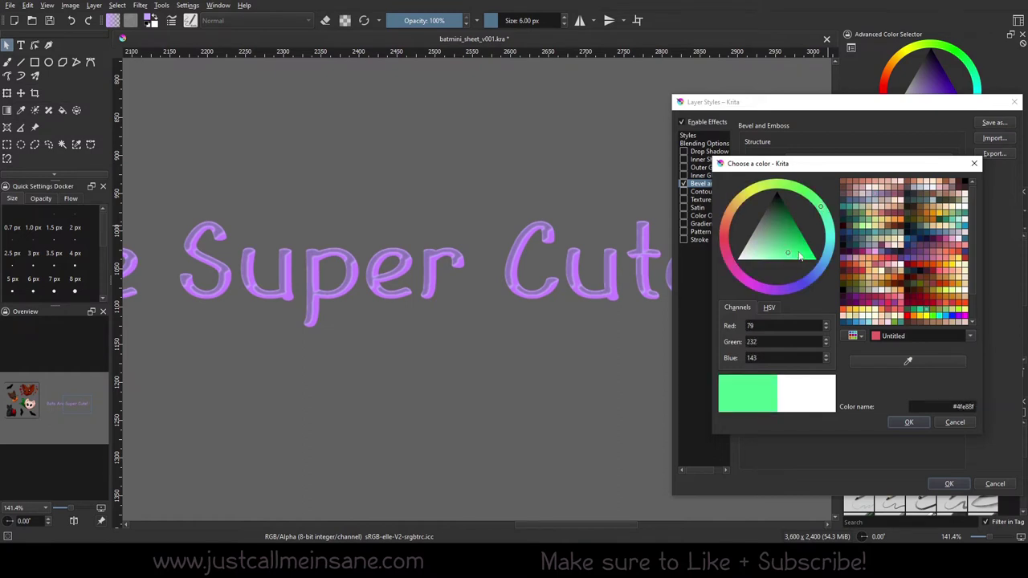
left_click(908, 421)
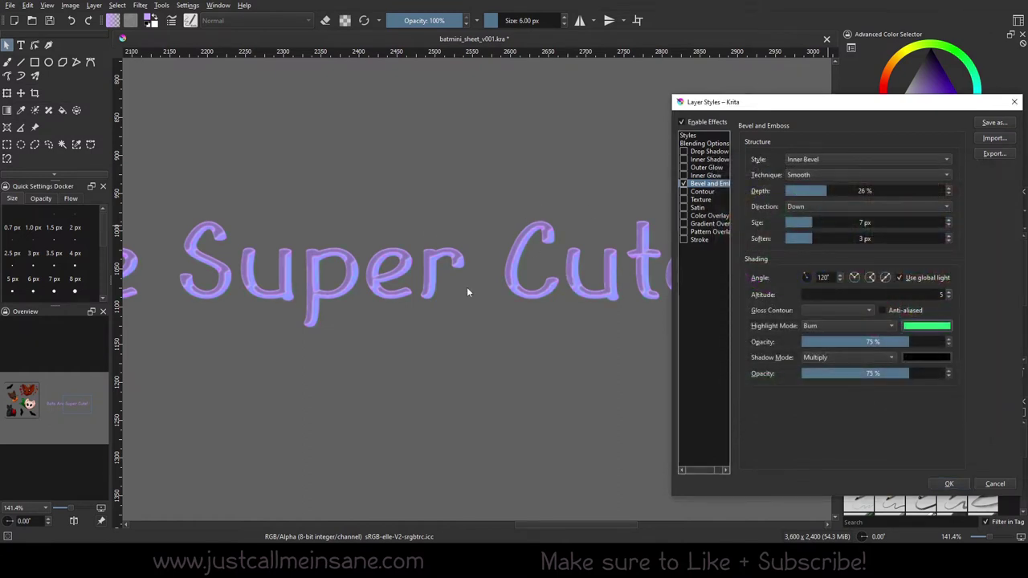
Step: Try Multiply, Lighter Color, Linear Dodge and Overlay highlight modes, finally choosing Color
left_click(872, 326)
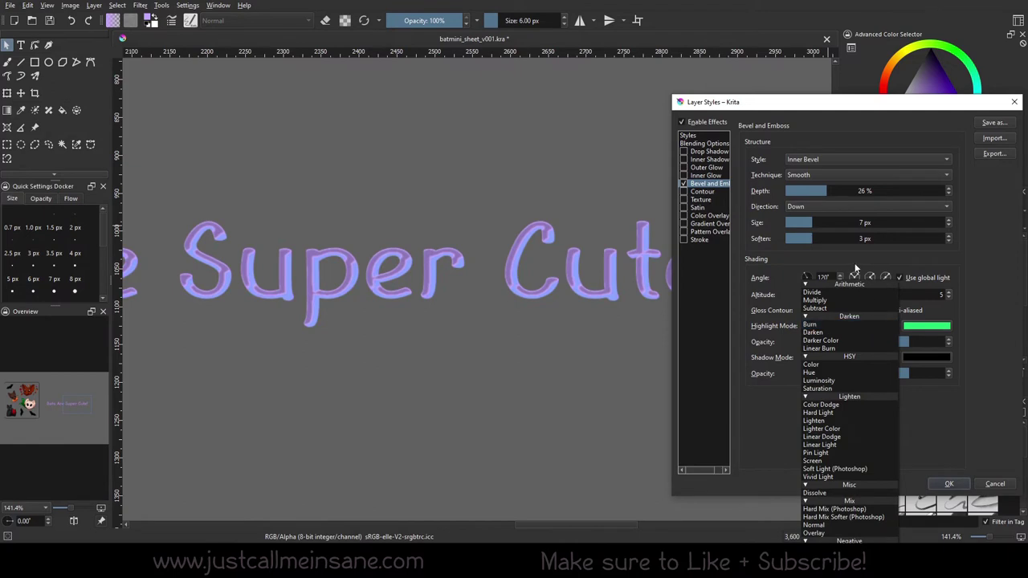
left_click(821, 306)
left_click(835, 326)
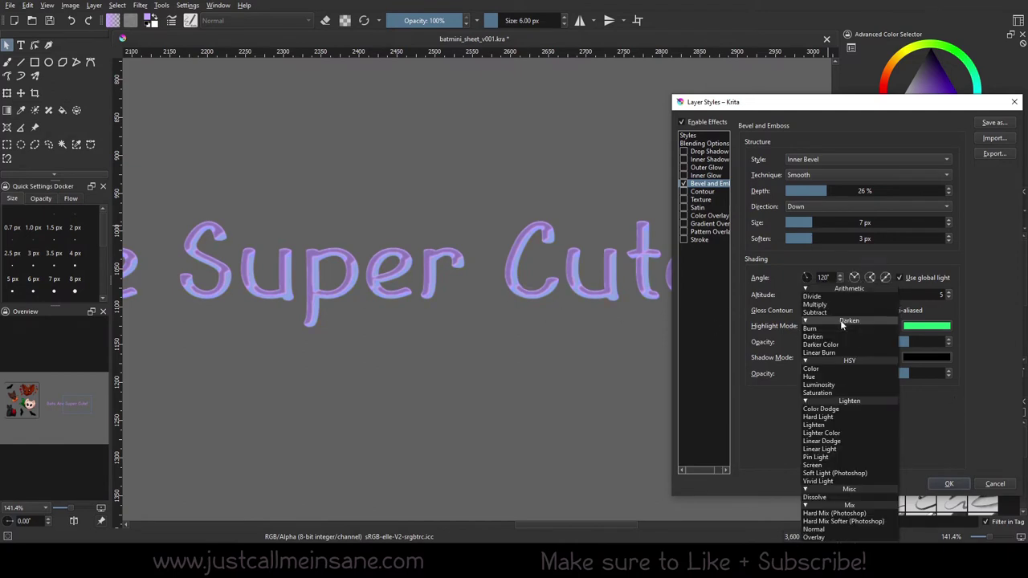
left_click(844, 432)
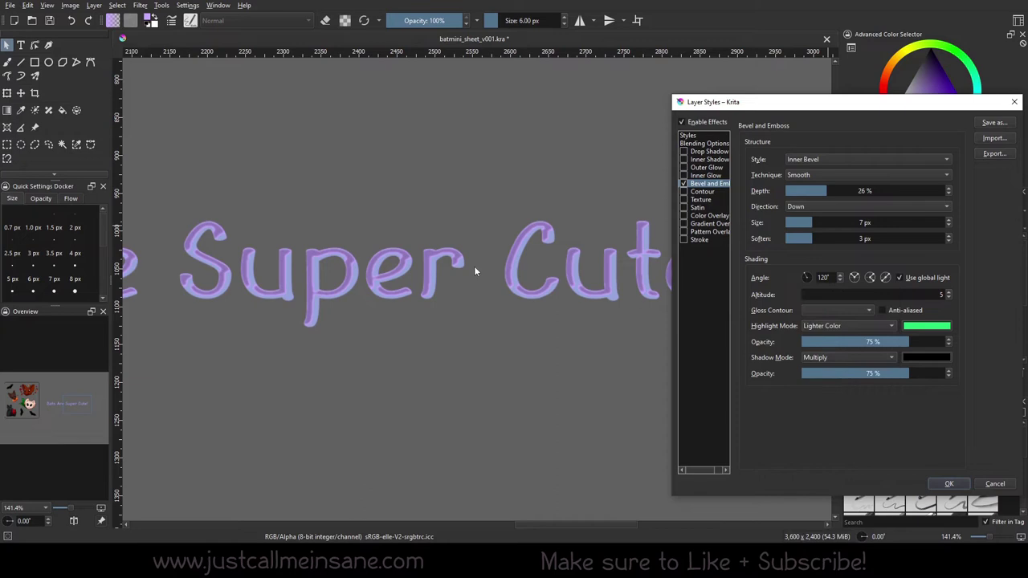
left_click(827, 326)
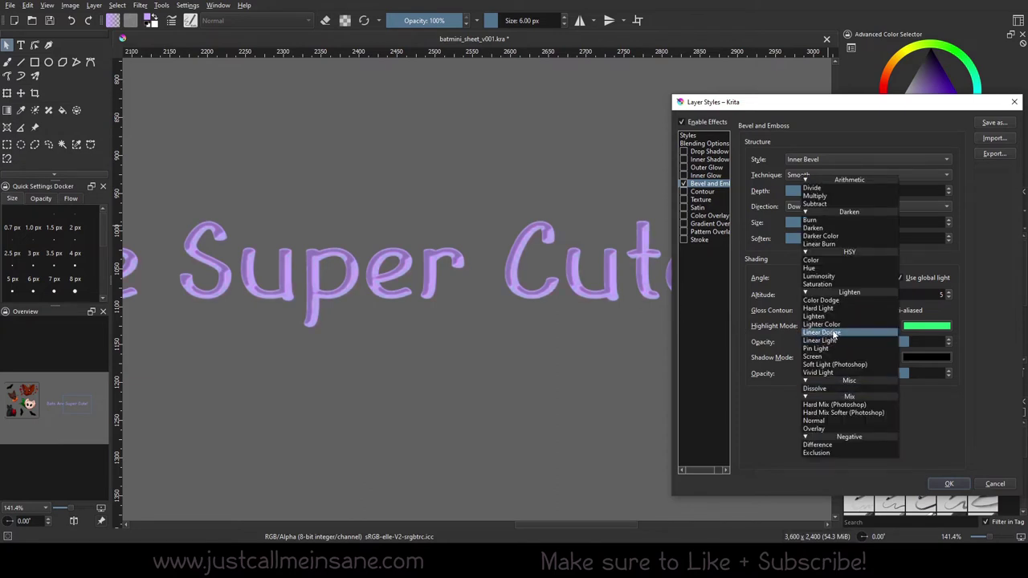
left_click(833, 332)
left_click(810, 326)
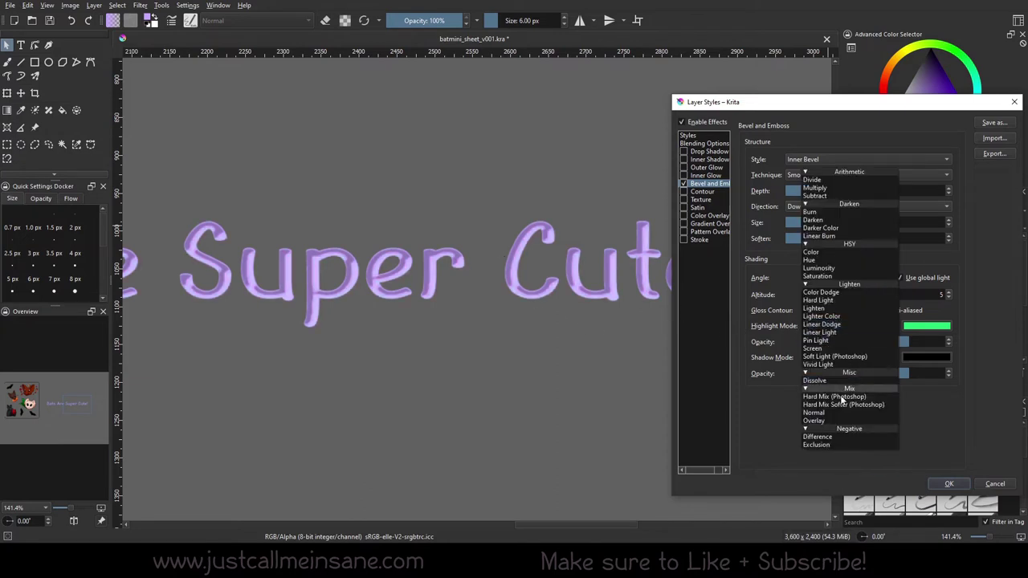
left_click(834, 415)
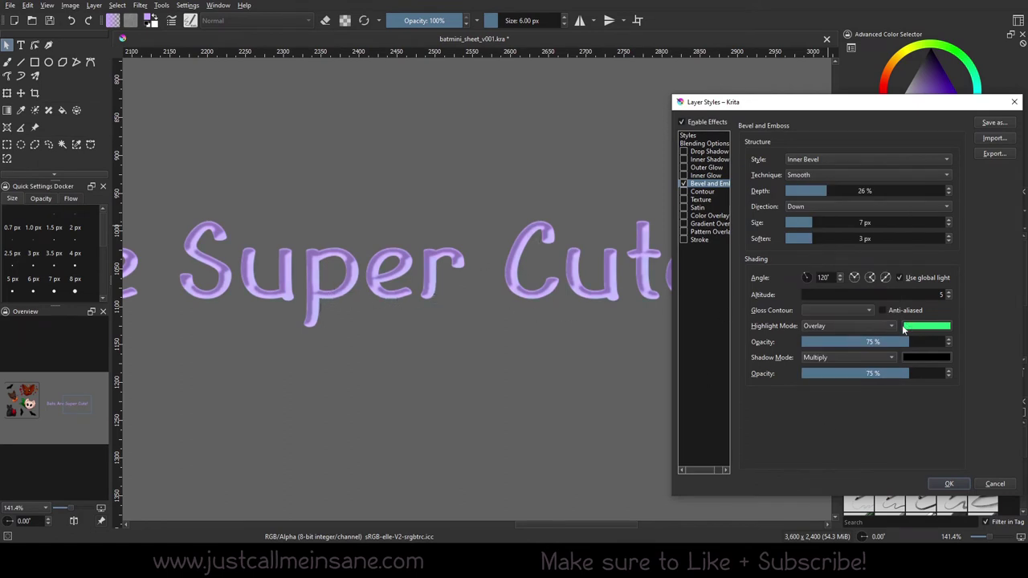
left_click(874, 327)
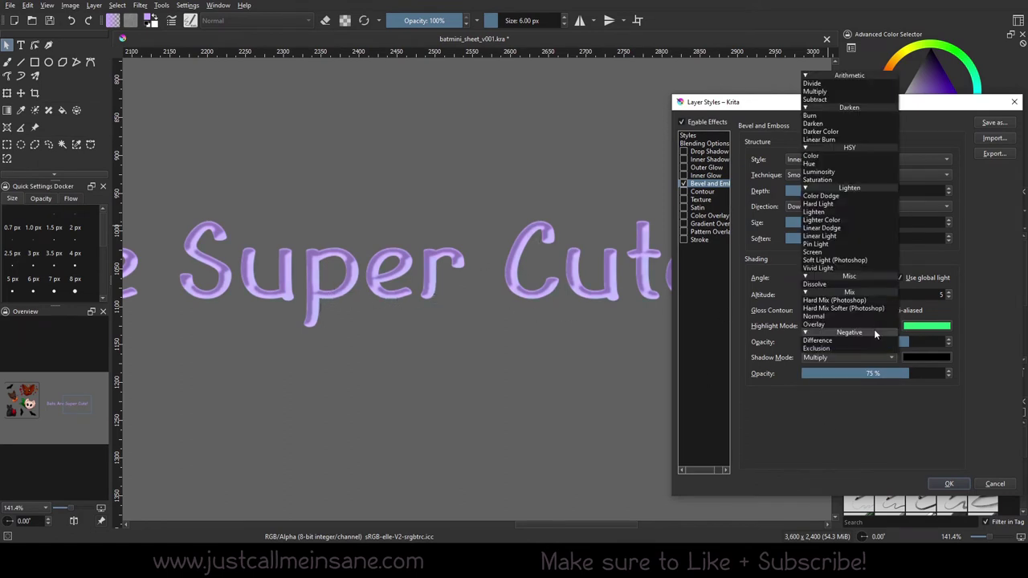
left_click(813, 155)
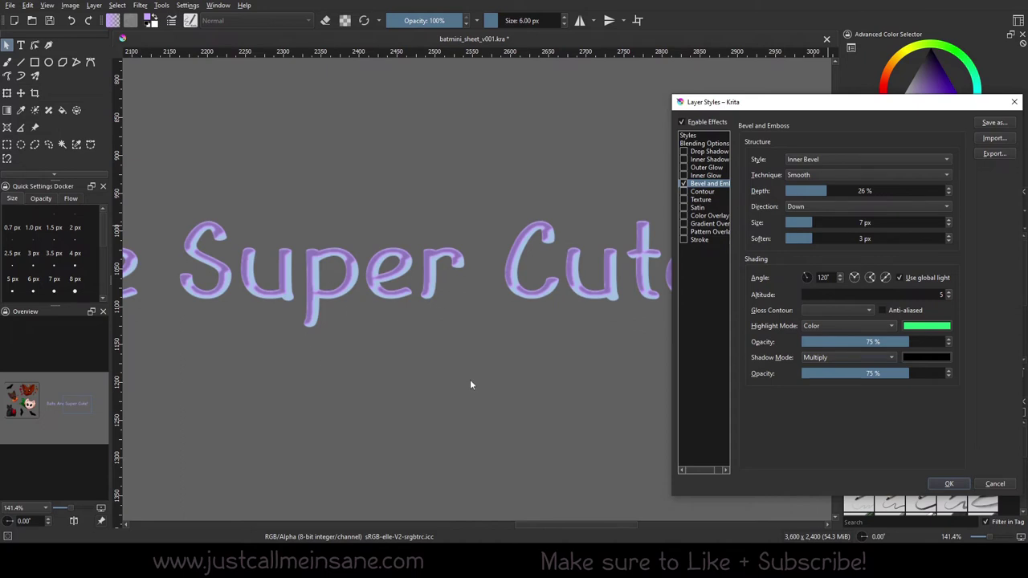
Step: Keep the Color highlight mode and bring Highlight Opacity down to 14%
left_click(835, 330)
left_click(835, 331)
left_click_drag(883, 341, 953, 342)
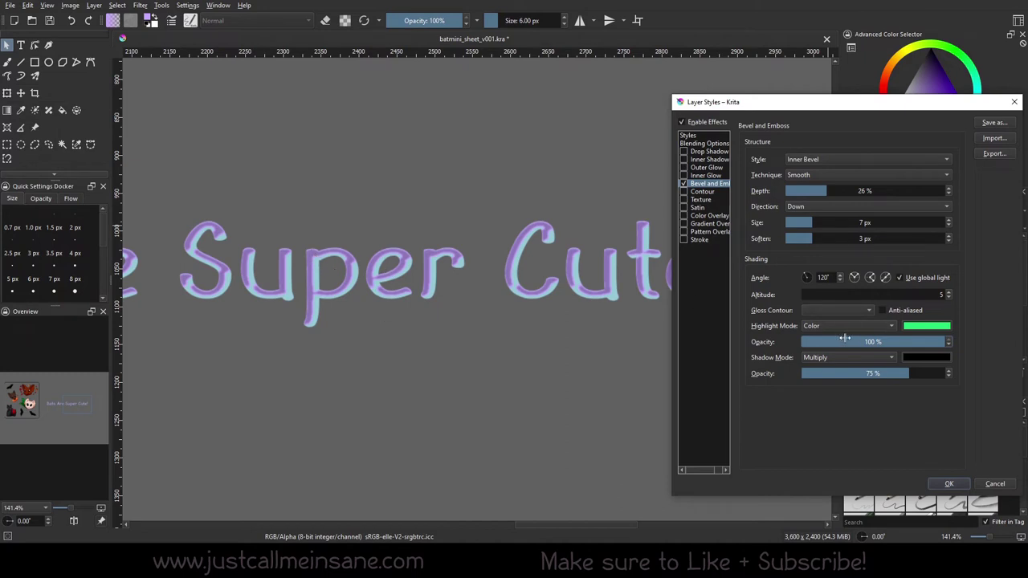
left_click_drag(845, 341, 821, 342)
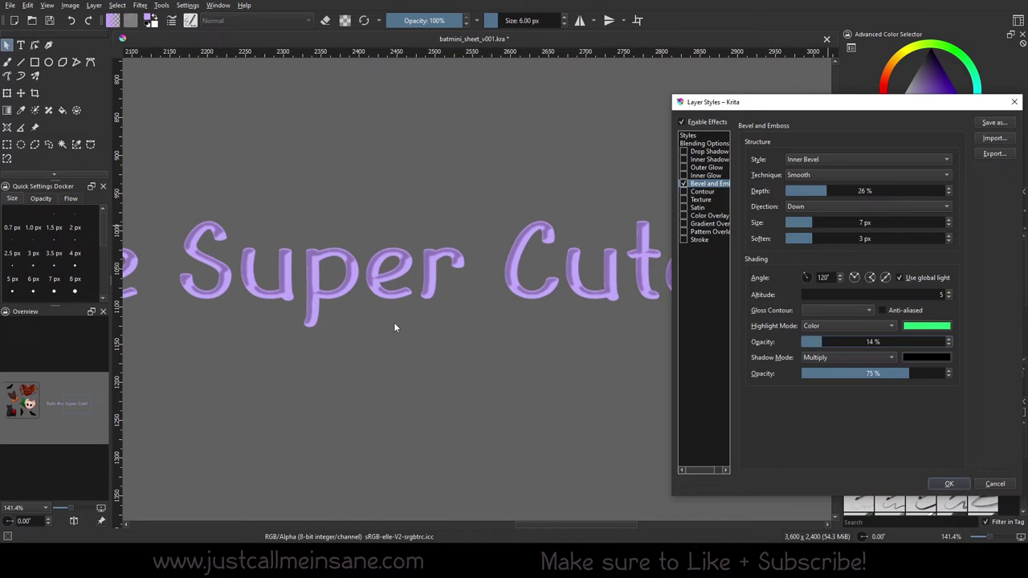
Step: Give the bevel shadow a teal colour at 100% opacity
left_click(946, 358)
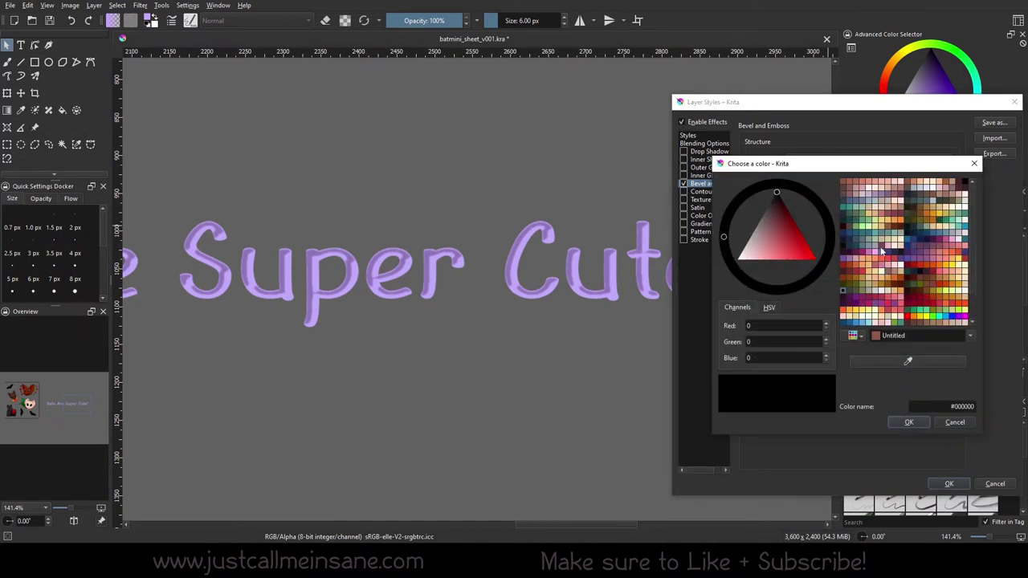
left_click(856, 211)
left_click(915, 423)
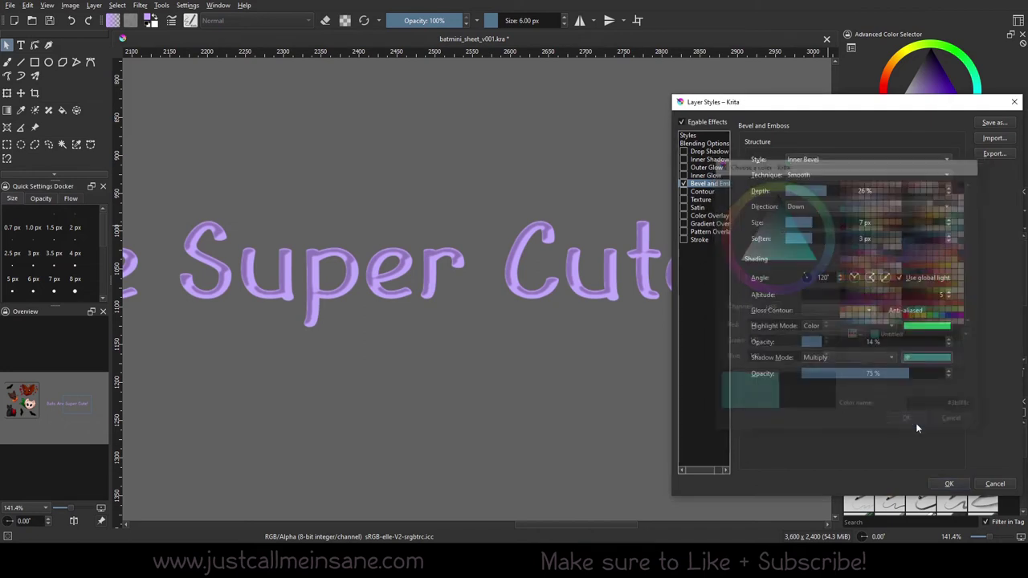
left_click_drag(923, 374, 997, 372)
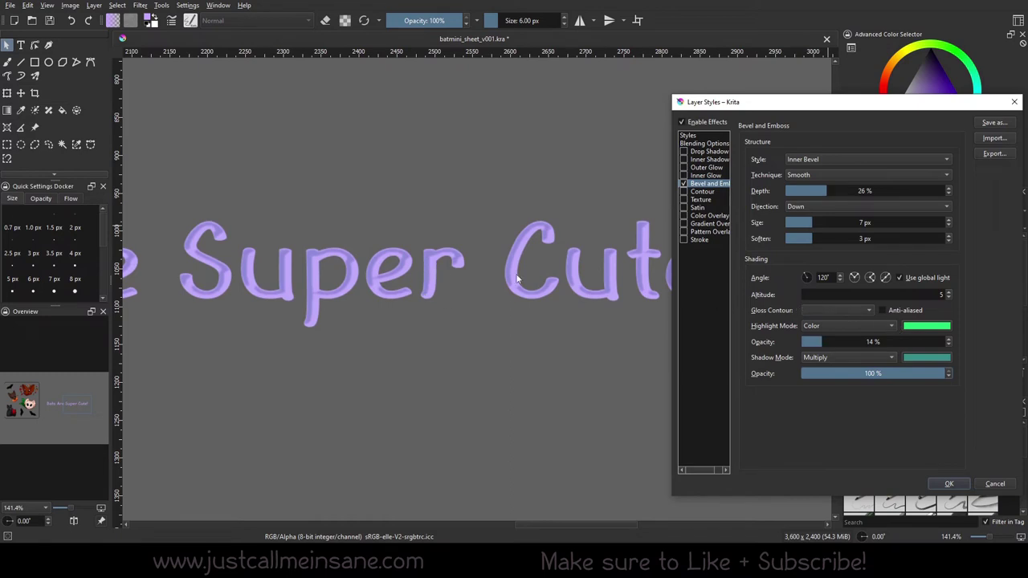
Step: Try Saturation for the shadow mode, then settle on Pin Light
left_click(846, 357)
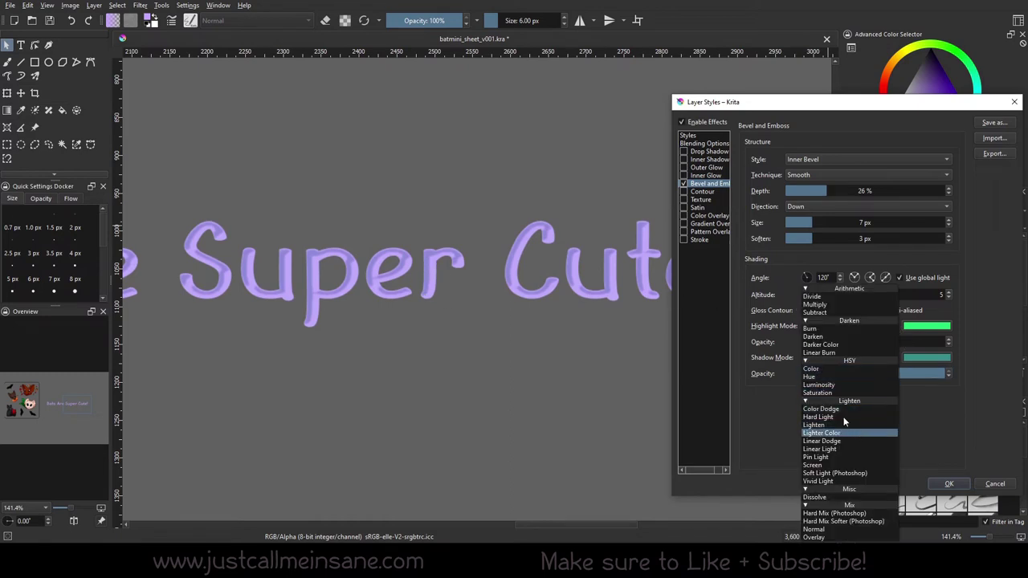
left_click(835, 393)
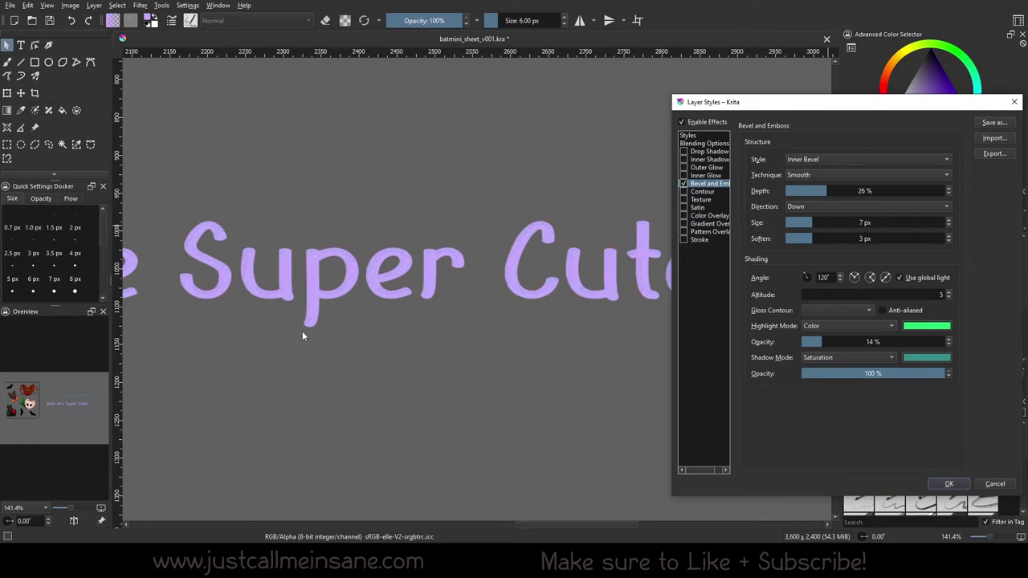
left_click(858, 360)
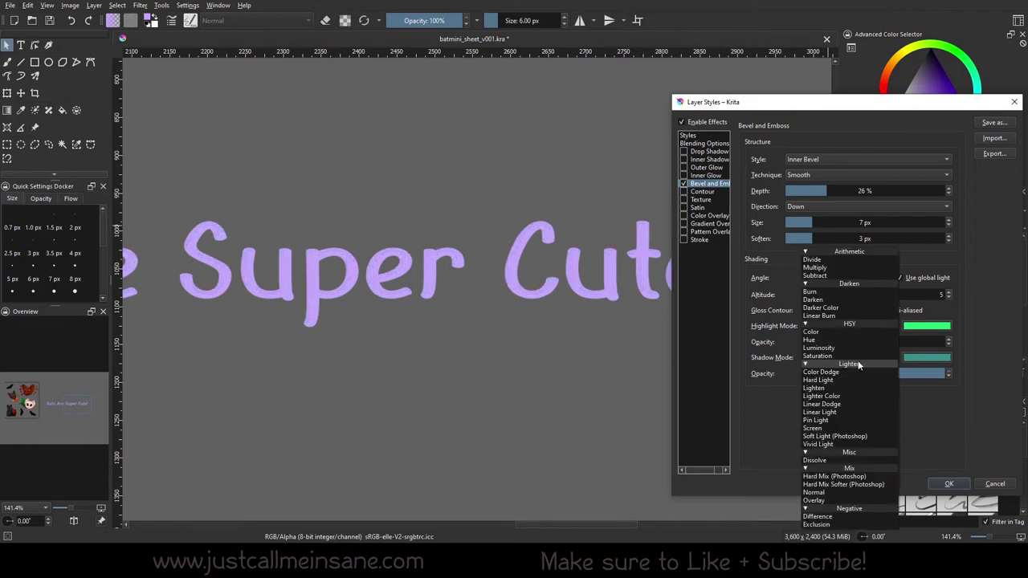
left_click(860, 423)
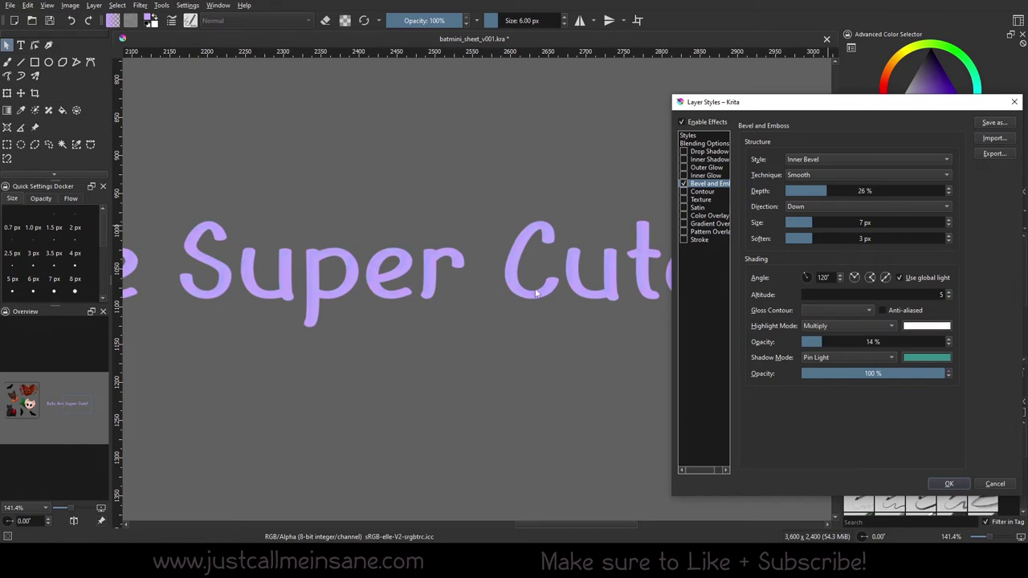
Step: Adjust shadow opacity to 84% and toggle anti-aliasing on the gloss contour
left_click_drag(838, 369, 836, 372)
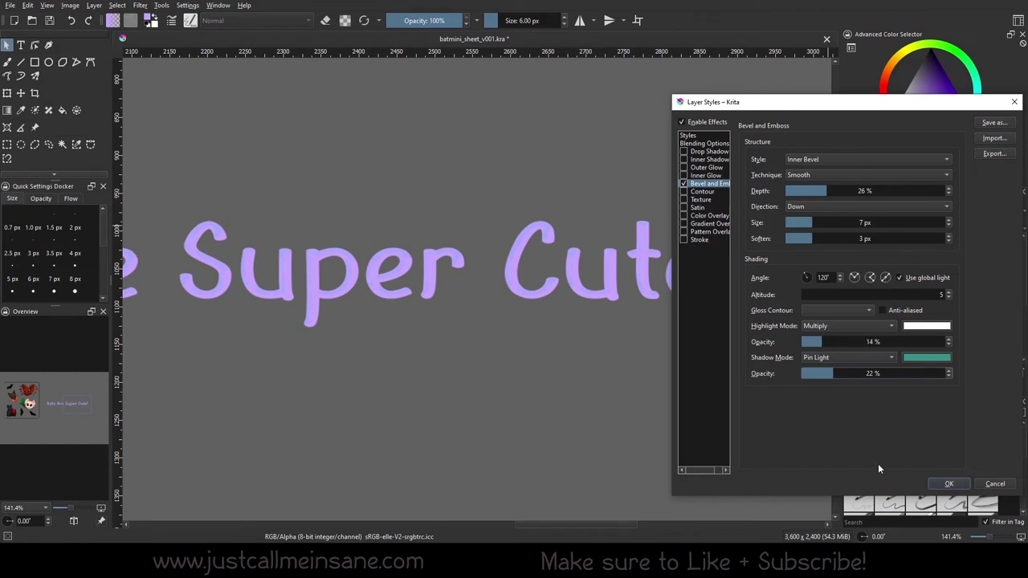
left_click_drag(839, 373, 921, 374)
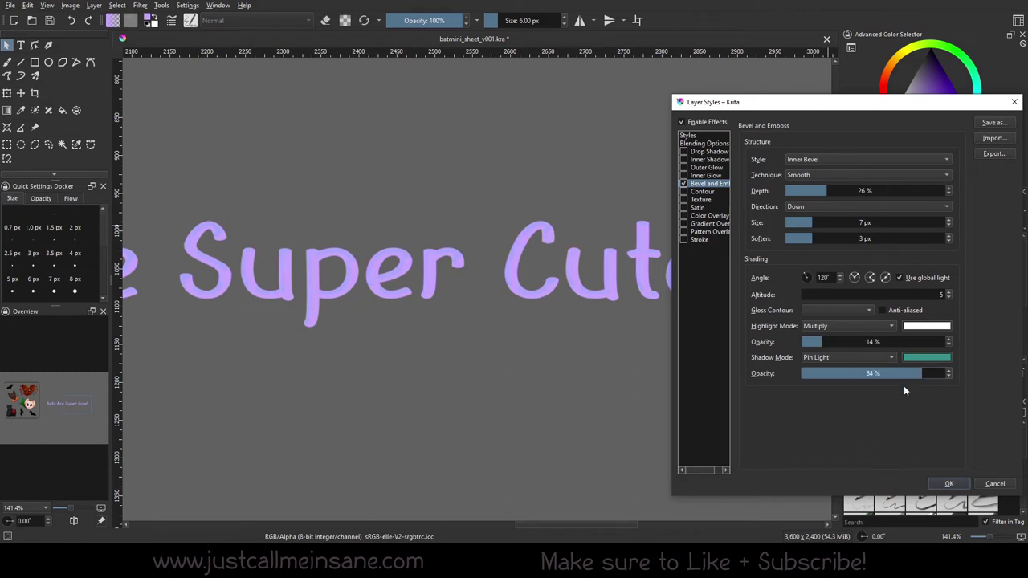
left_click(884, 313)
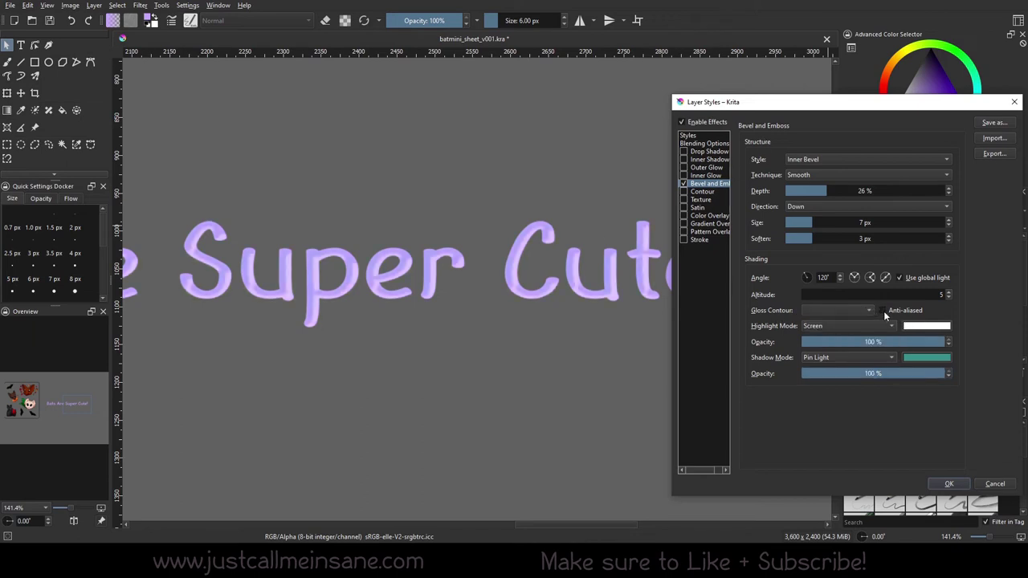
left_click(883, 311)
Step: Set the bevel light angle to 180° and enable the Texture effect
left_click(869, 277)
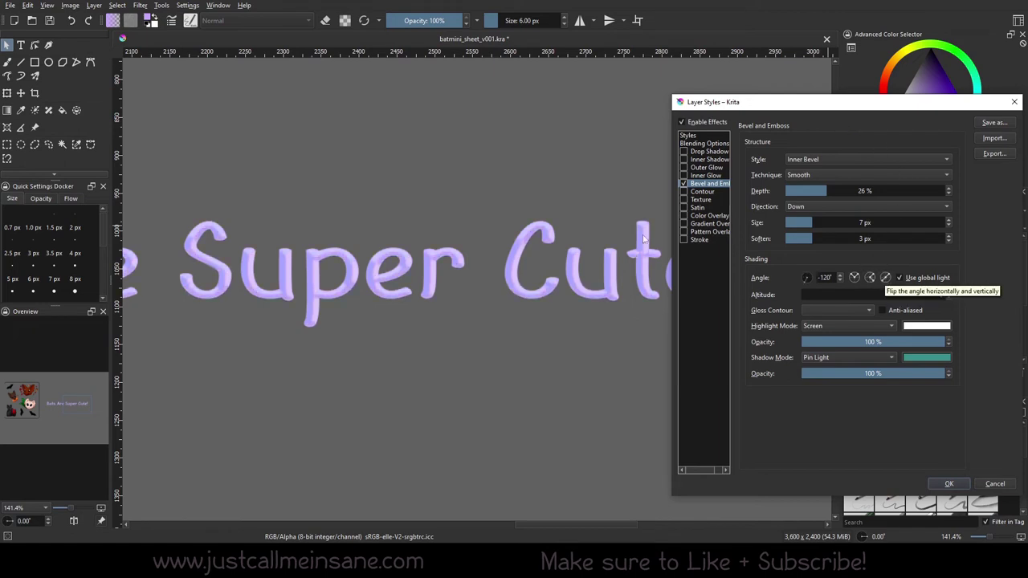
left_click(869, 277)
left_click(885, 277)
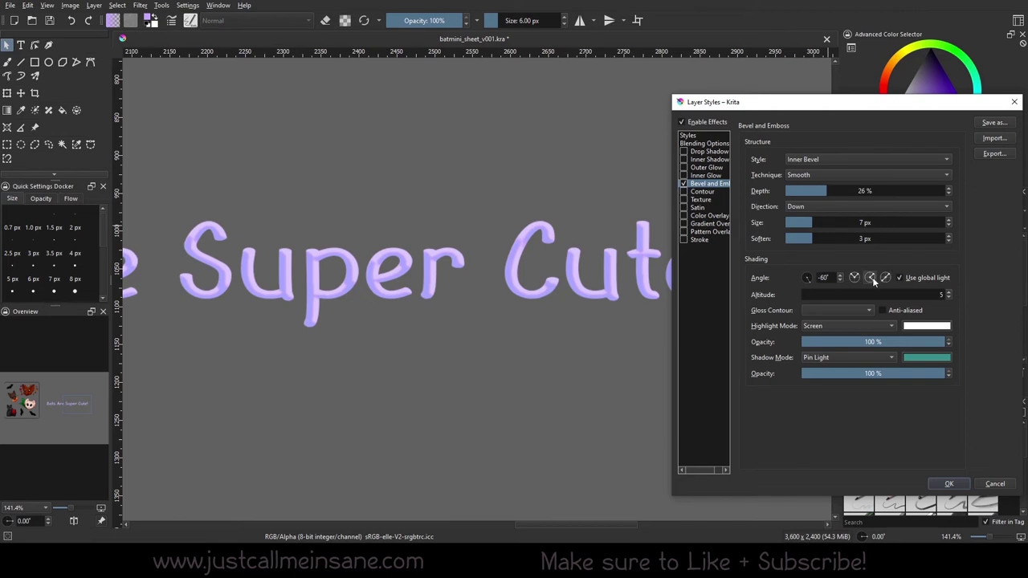
left_click_drag(806, 280, 805, 287)
left_click_drag(804, 283, 801, 289)
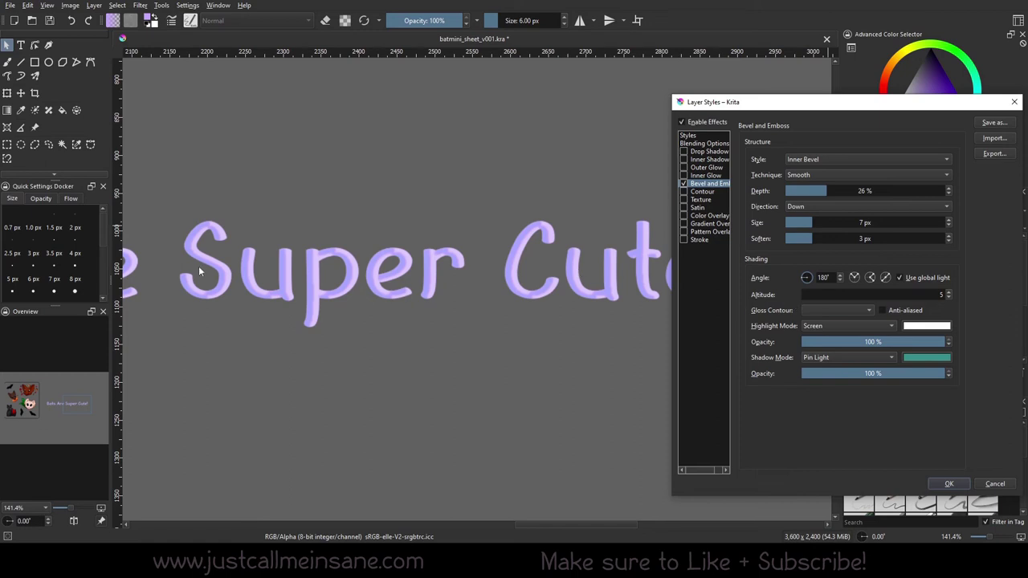
left_click(683, 199)
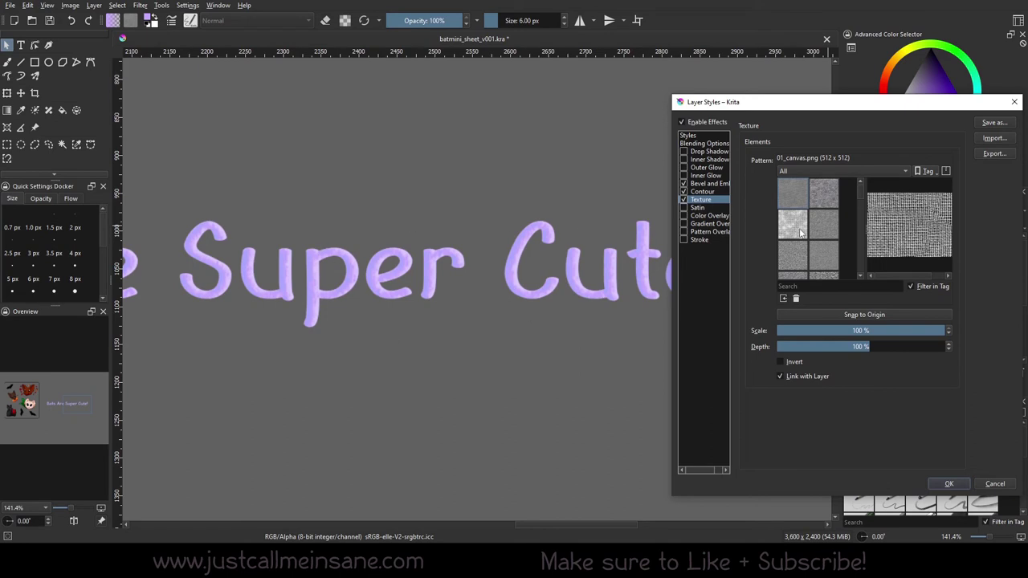
Step: Try the 02b_WoofTissue and then the 21_texture-chainmail pattern as the text texture
left_click(821, 255)
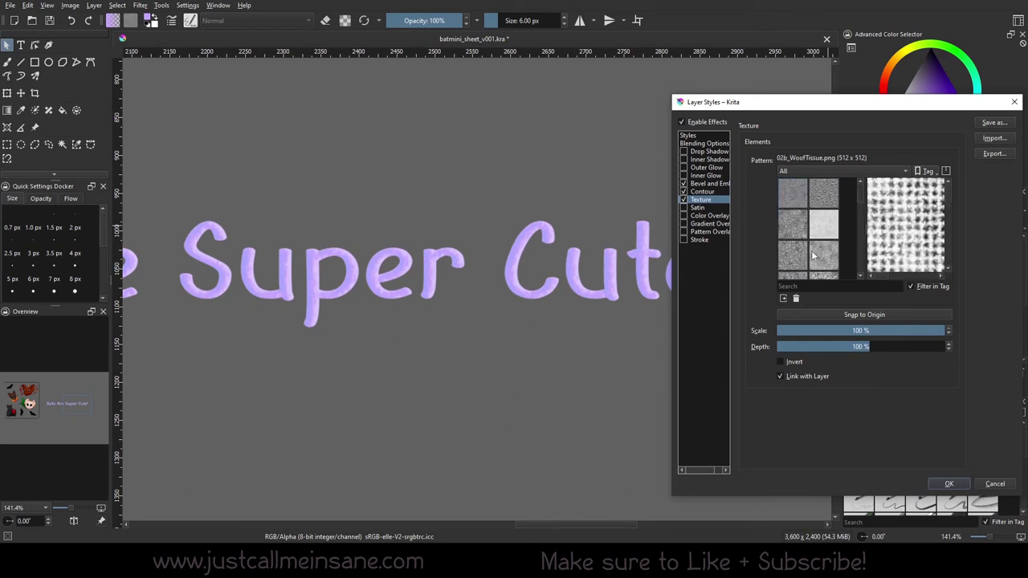
mouse_move(813, 254)
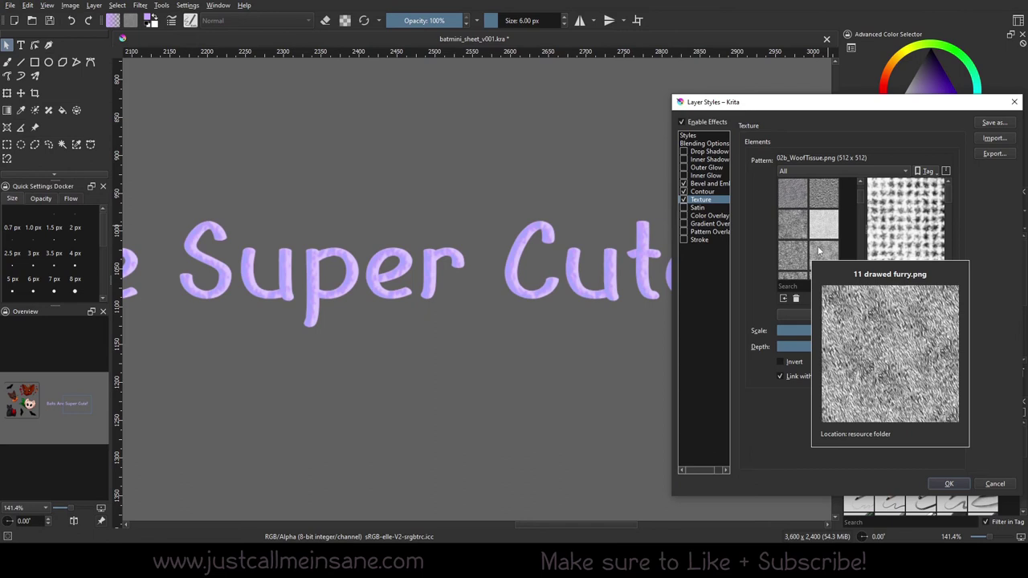
scroll(818, 251, "down", 3)
left_click(801, 257)
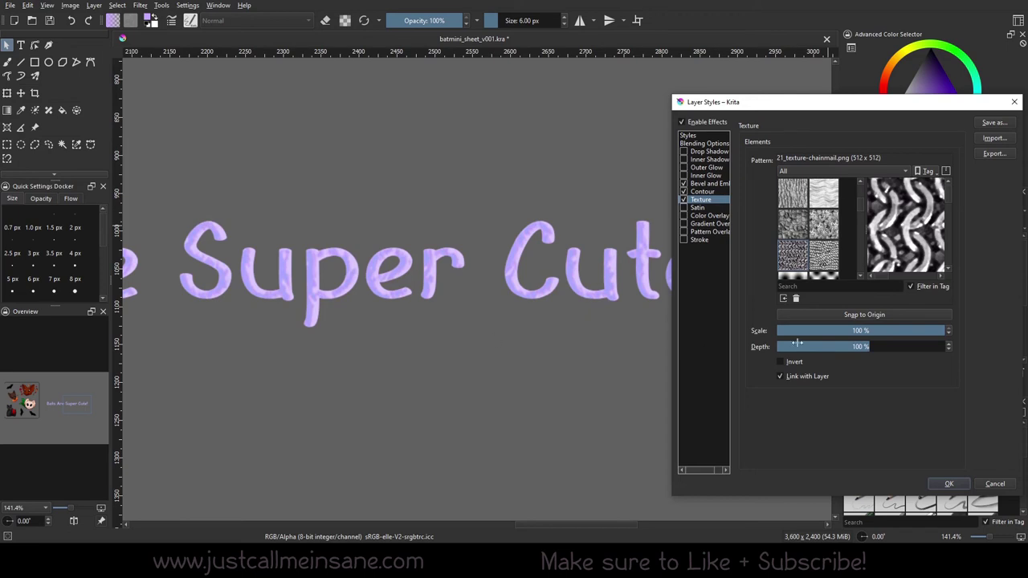
Step: Deepen the texture to 618% and browse further down the pattern list
left_click_drag(896, 346, 825, 330)
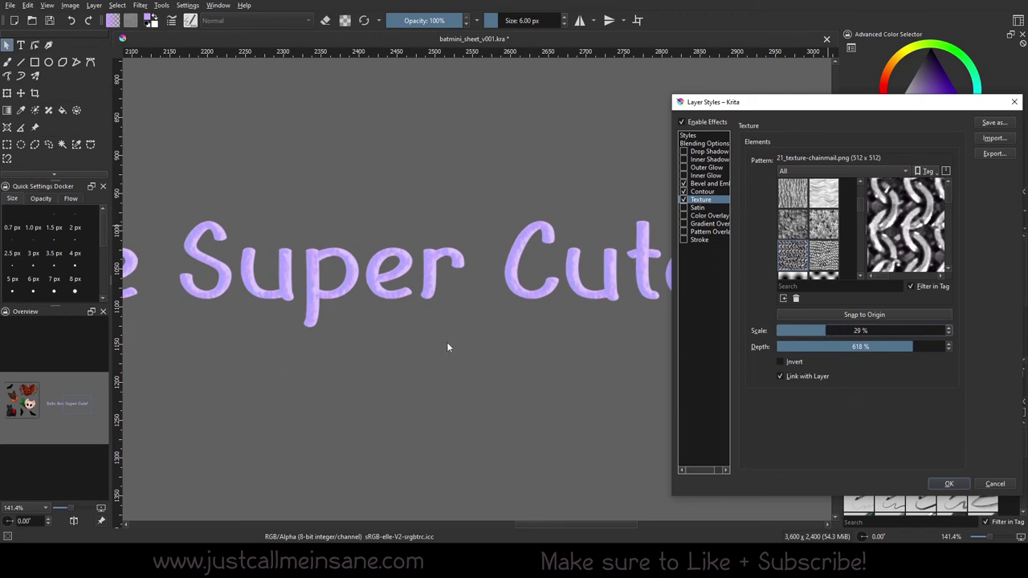
scroll(833, 254, "down", 2)
scroll(833, 253, "down", 2)
Step: Use the 22_texture-reptile pattern at 10% scale with -631% depth
left_click(833, 254)
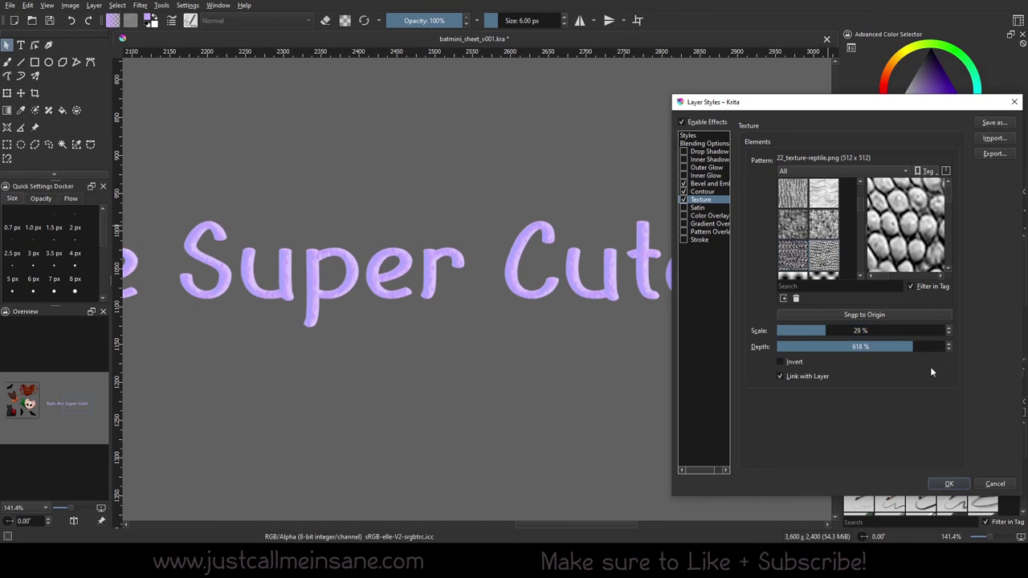
left_click(794, 362)
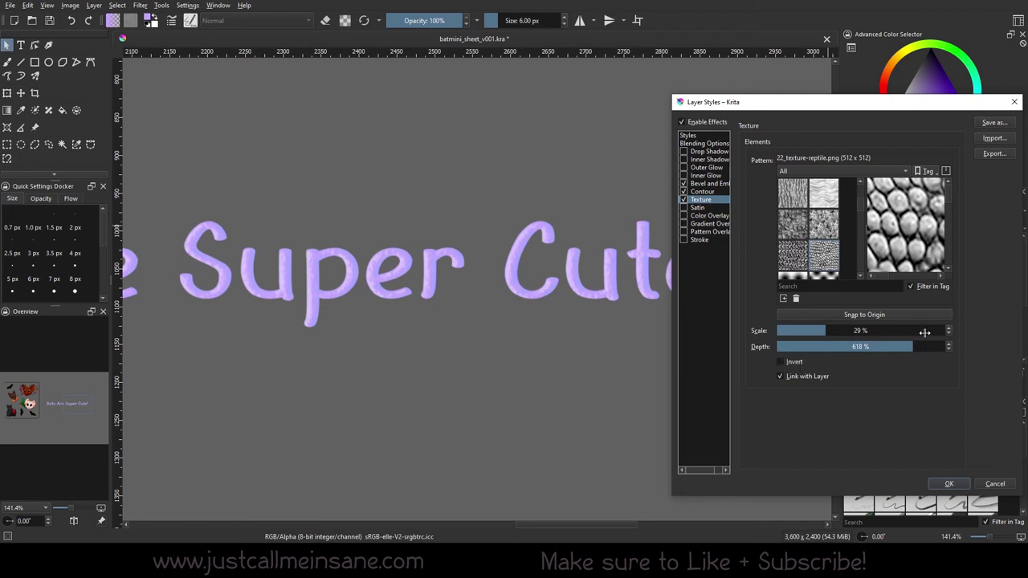
left_click(924, 332)
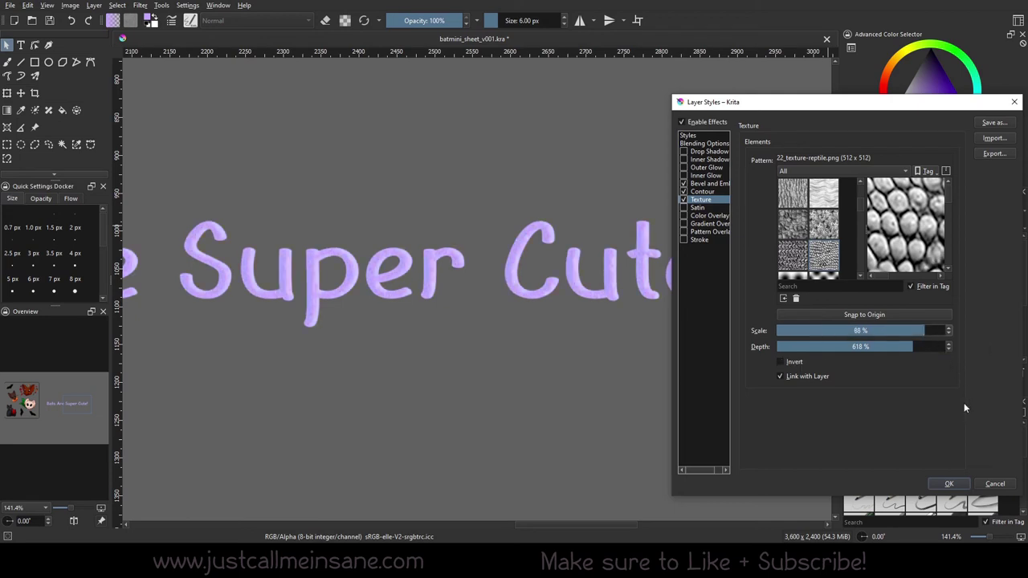
left_click_drag(802, 331, 793, 331)
left_click(944, 347)
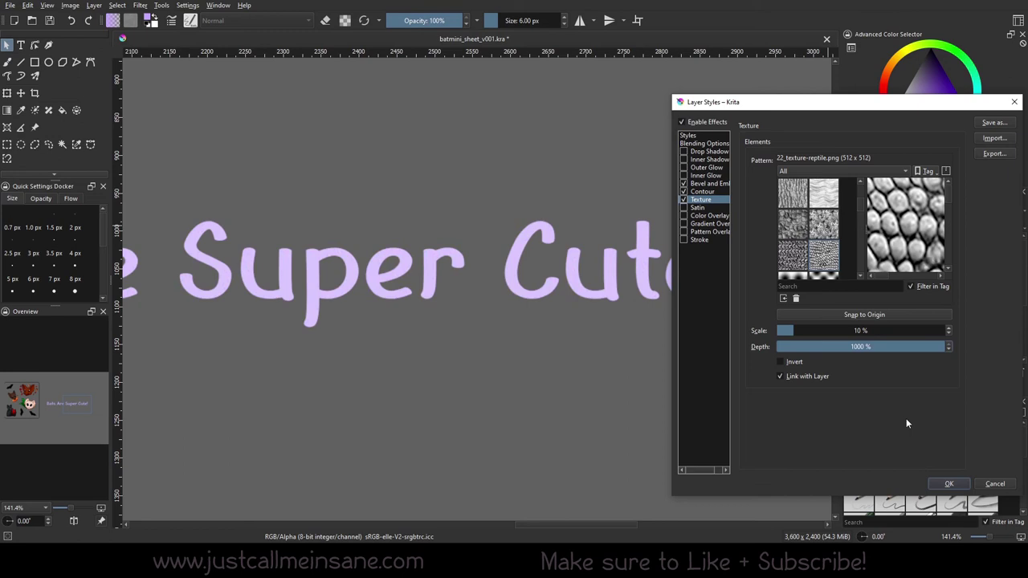
left_click_drag(843, 346, 806, 347)
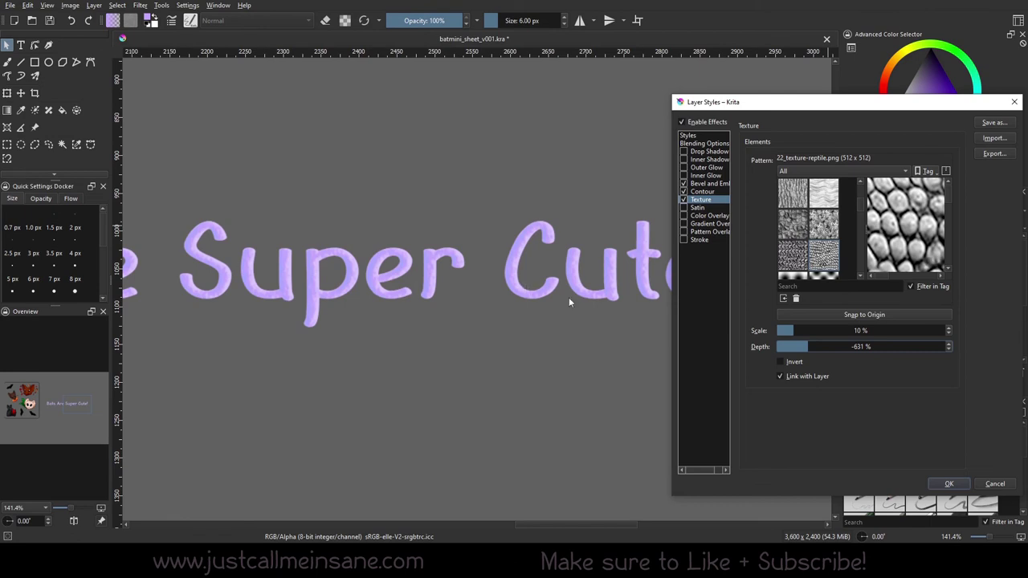
Step: Confirm the layer styles, then zoom and pan to view the whole 'Bats Are Super Cute!' phrase
left_click(702, 191)
key("Return")
scroll(414, 311, "down", 2)
left_click_drag(415, 315, 523, 280)
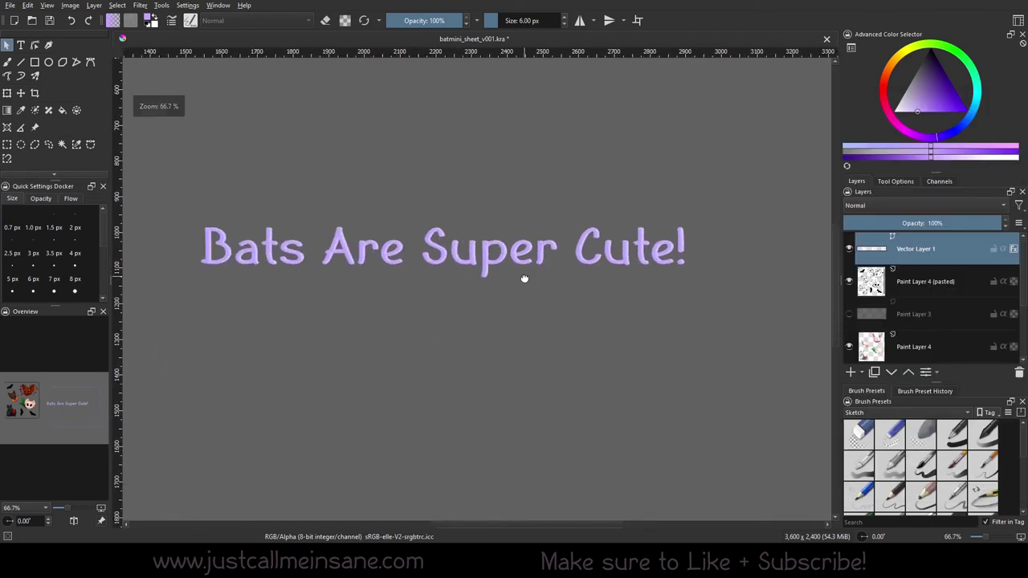
scroll(524, 281, "up", 1)
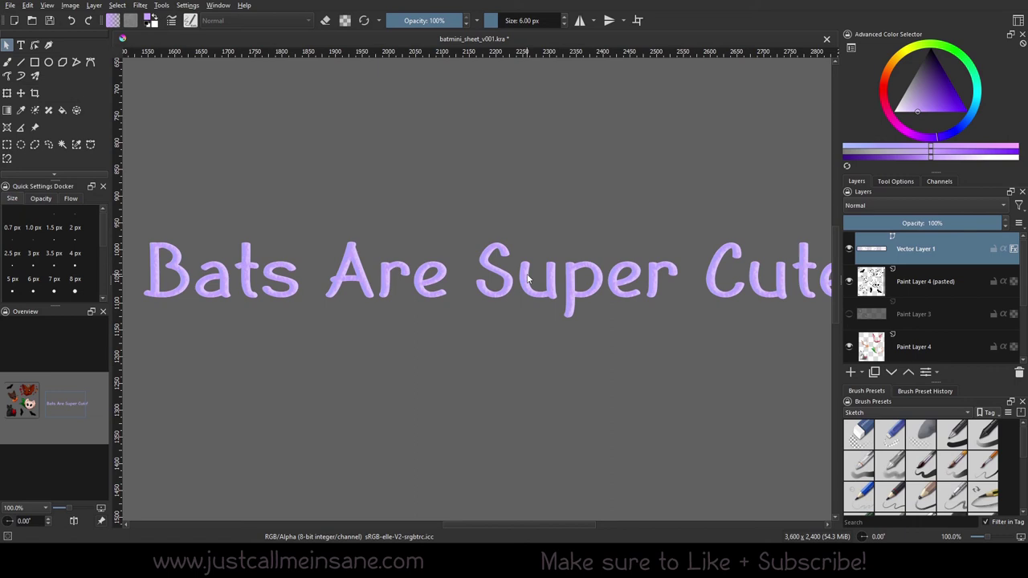
Step: Reopen the Layer Styles dialog from Vector Layer 1's fx icon
left_click(1013, 249)
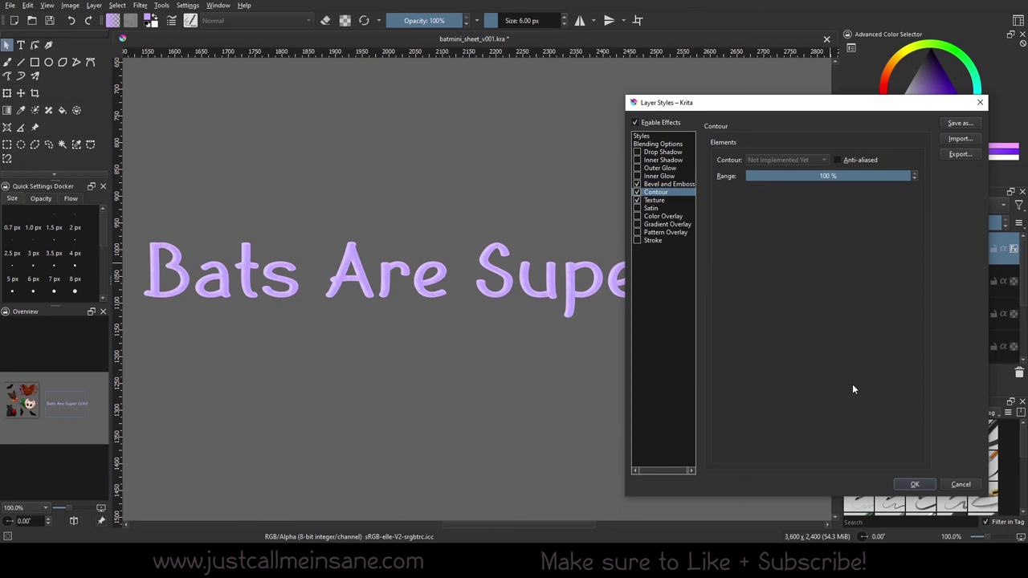
Step: Show the Bevel and Emboss page: Inner Bevel, Smooth, Depth 41%, Size 43 px
left_click(673, 185)
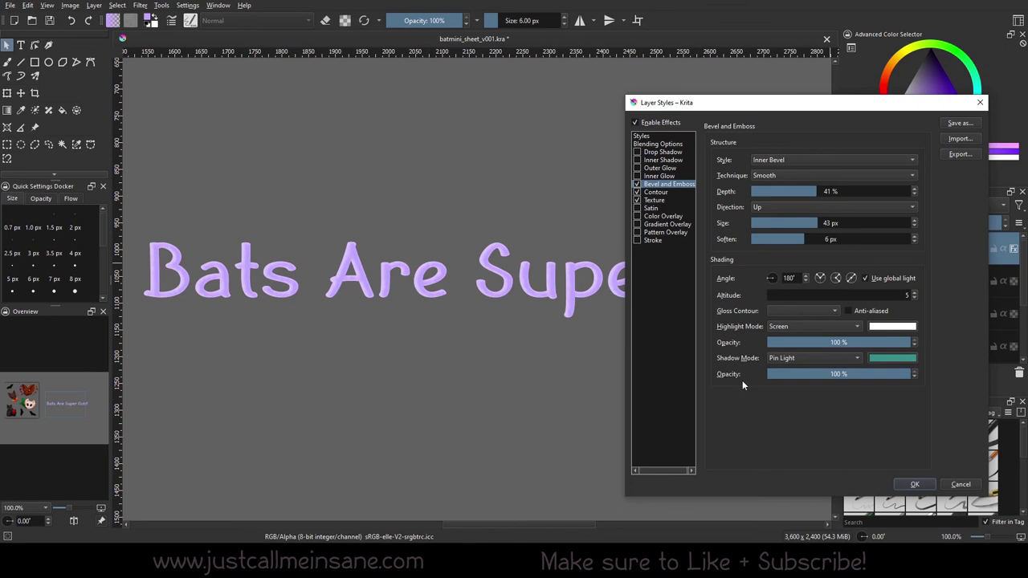